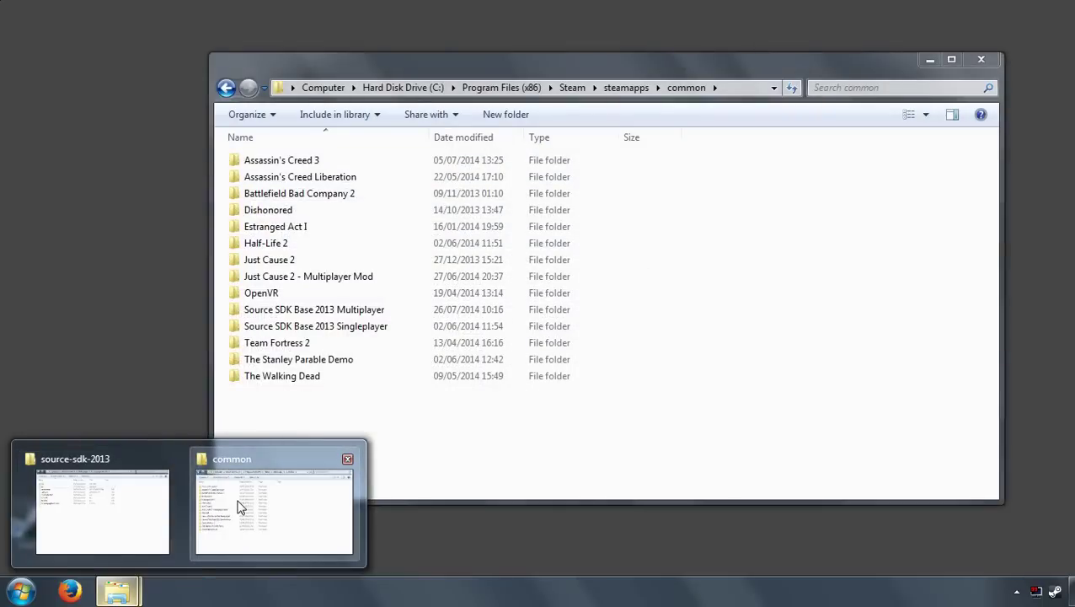
Open the bin folder inside Source SDK Base 2013 Singleplayer from the Steam common folder and jump to the Hammer files
click(240, 504)
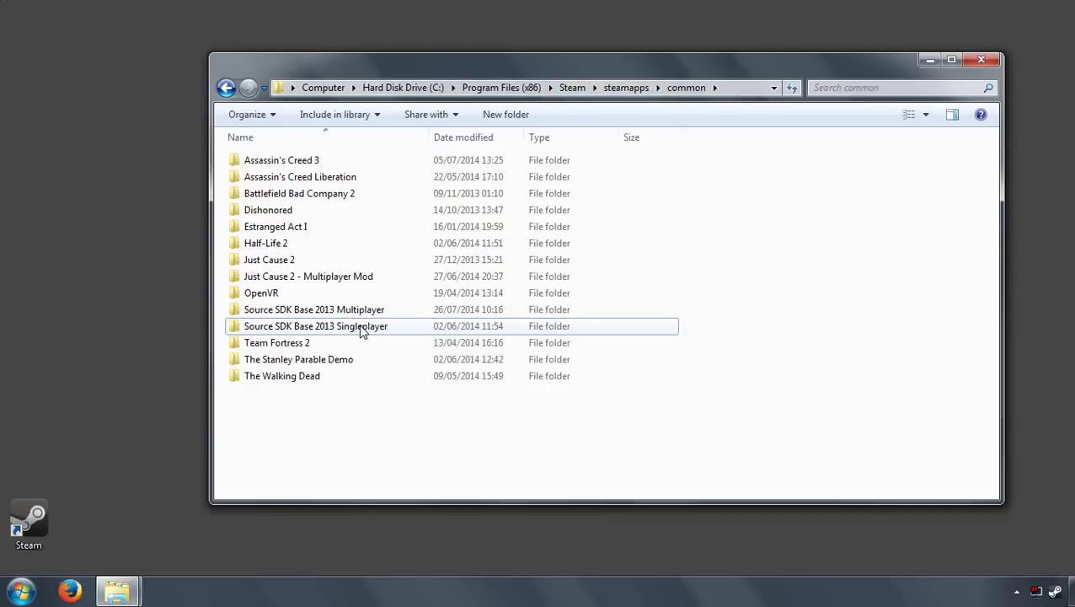
mouse_move(351, 331)
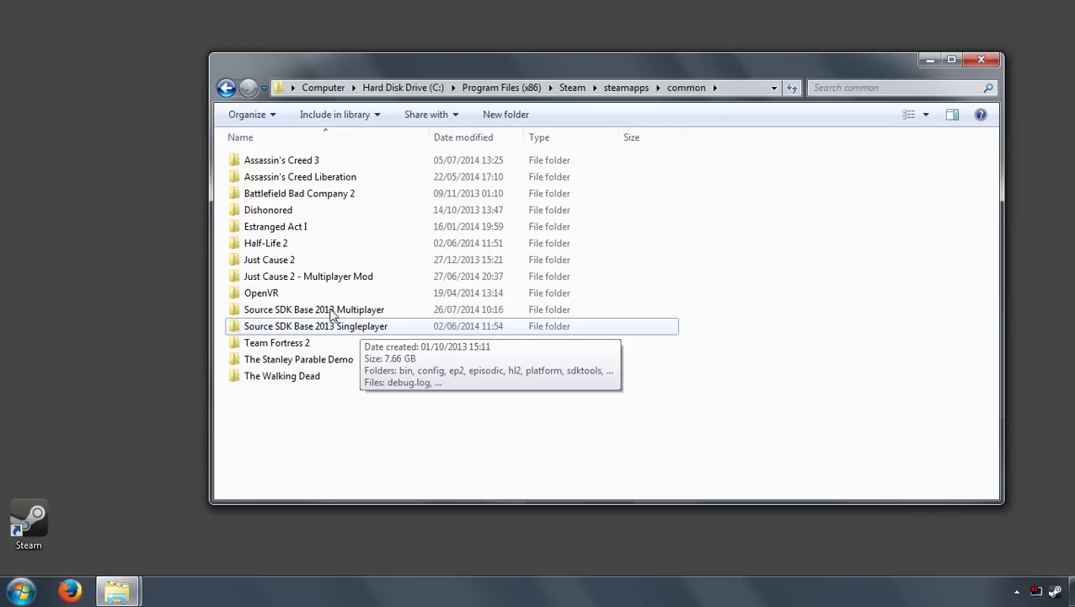
click(360, 317)
click(375, 329)
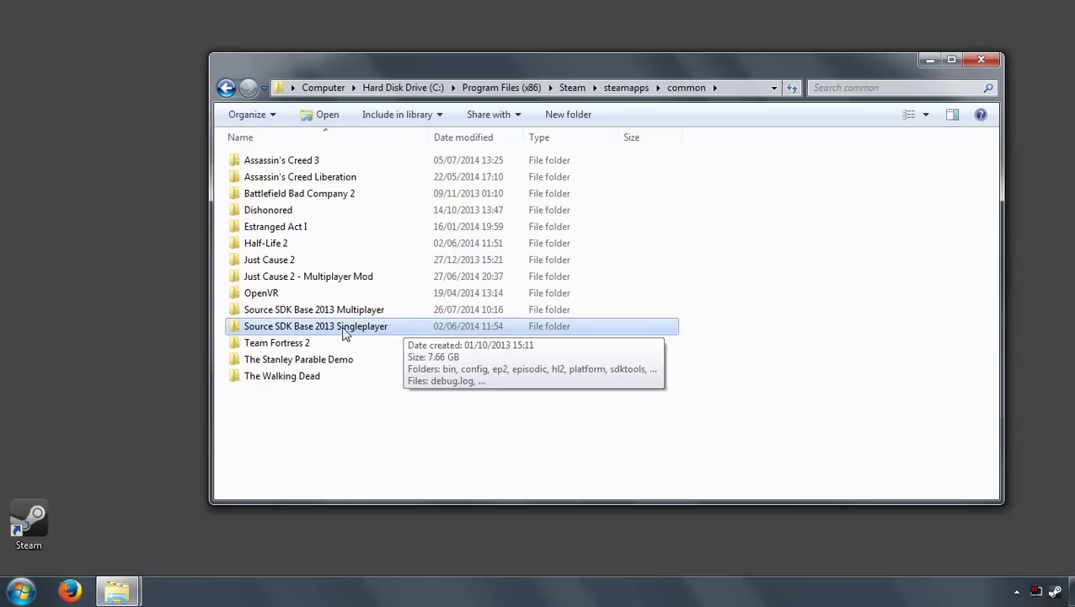
double_click(394, 330)
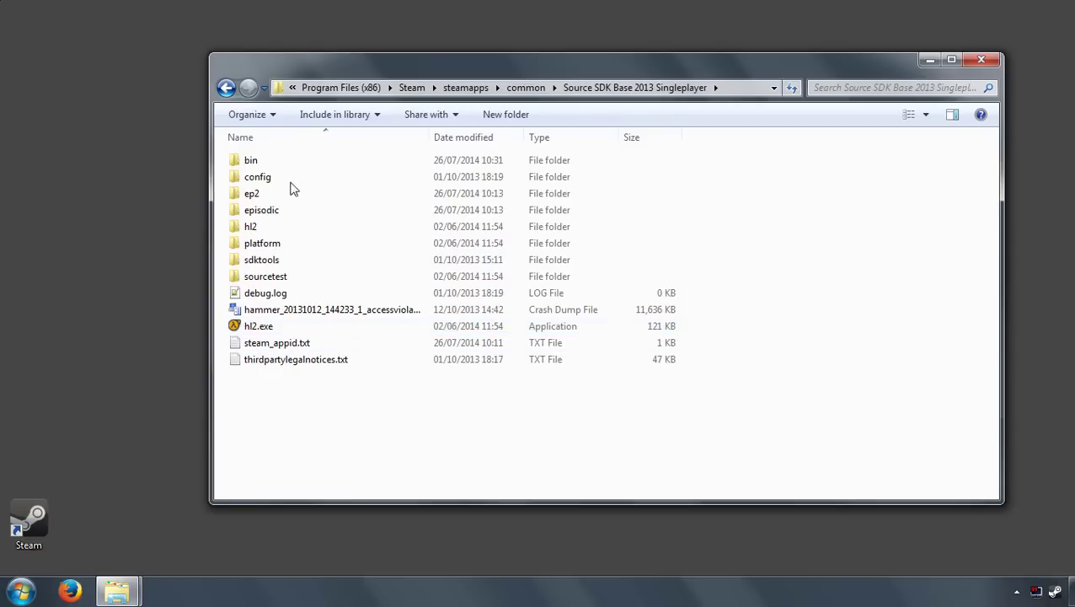
click(271, 163)
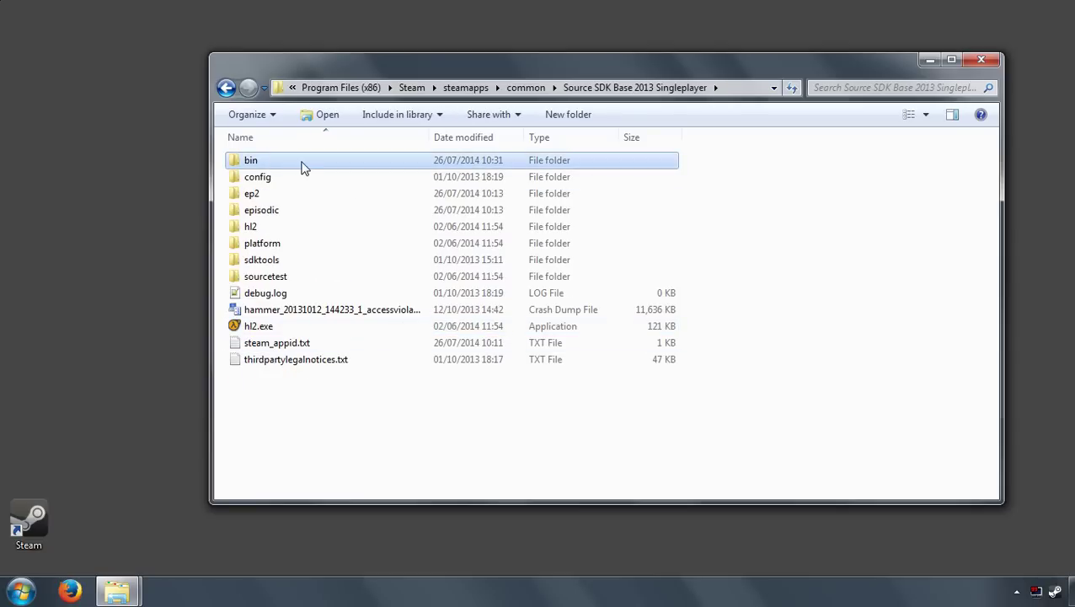
double_click(304, 167)
text(hammer)
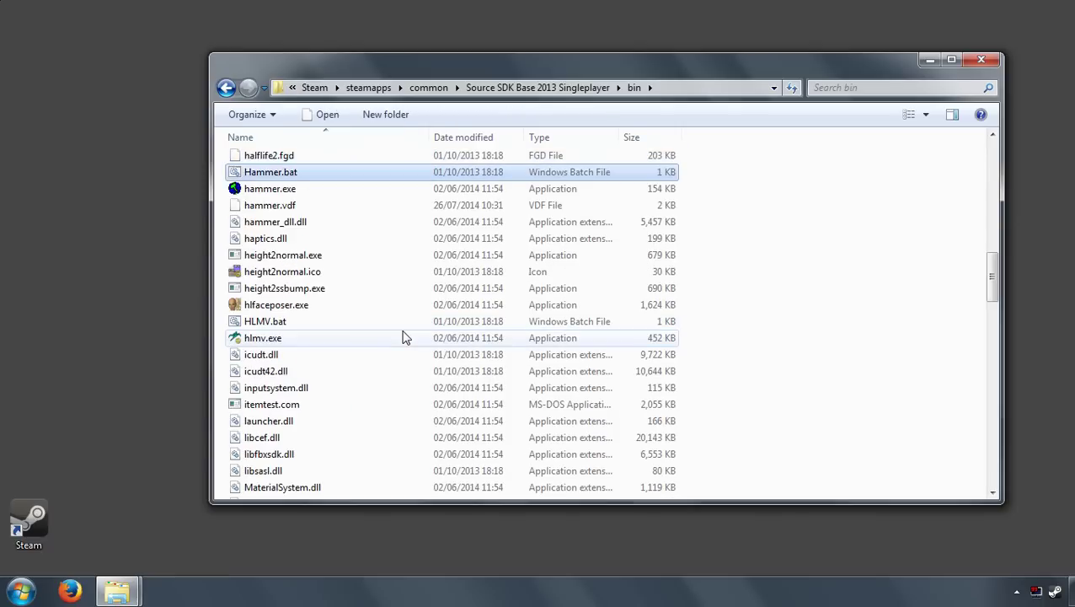
Create a shortcut to hammer.exe on the desktop
click(301, 193)
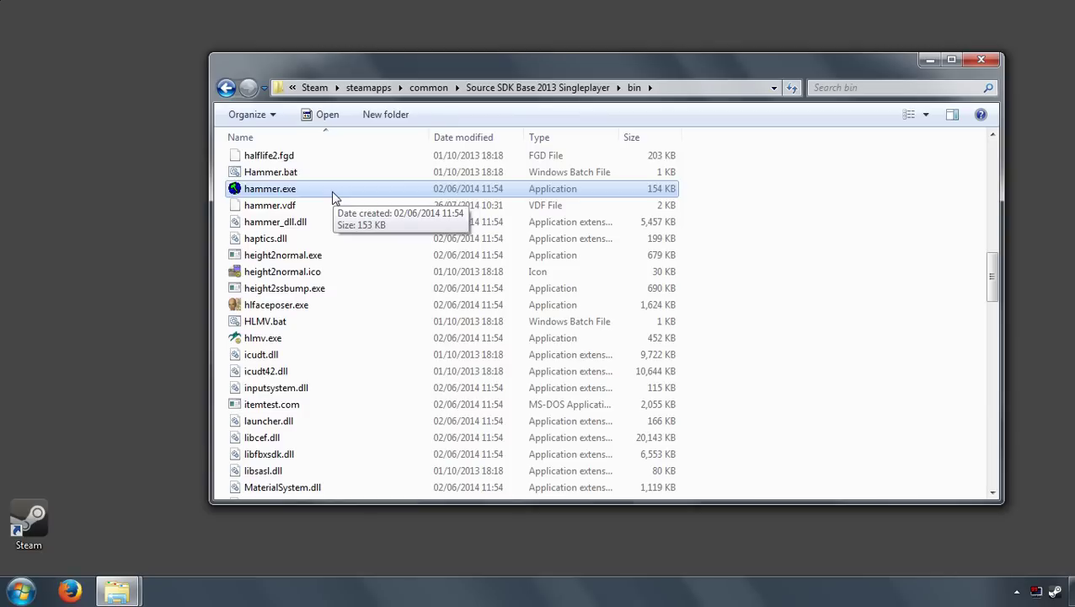
drag(326, 197, 166, 209)
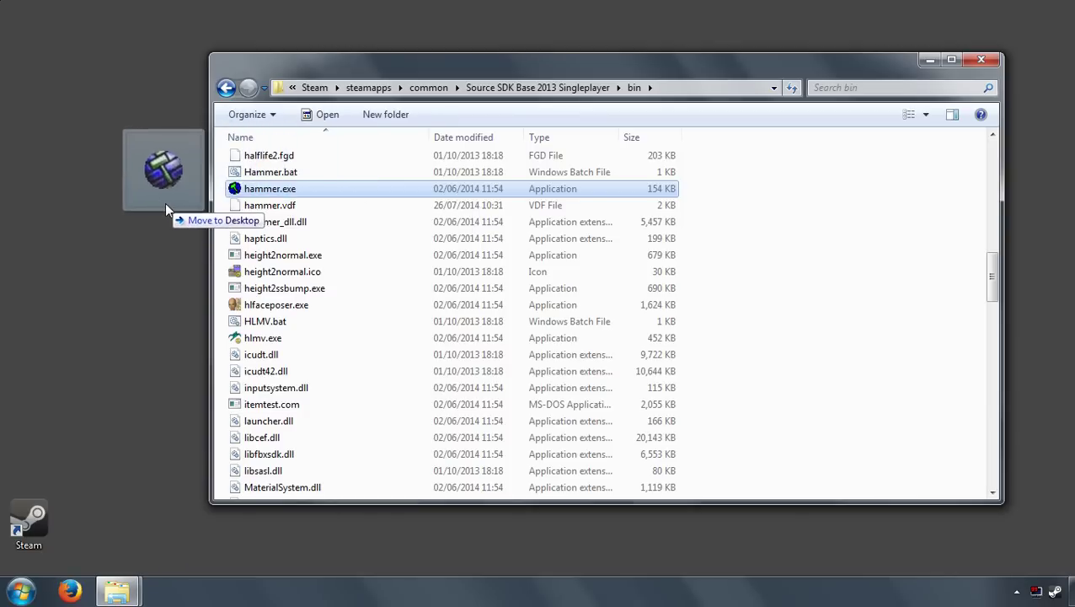
right_drag(166, 210, 166, 210)
click(209, 283)
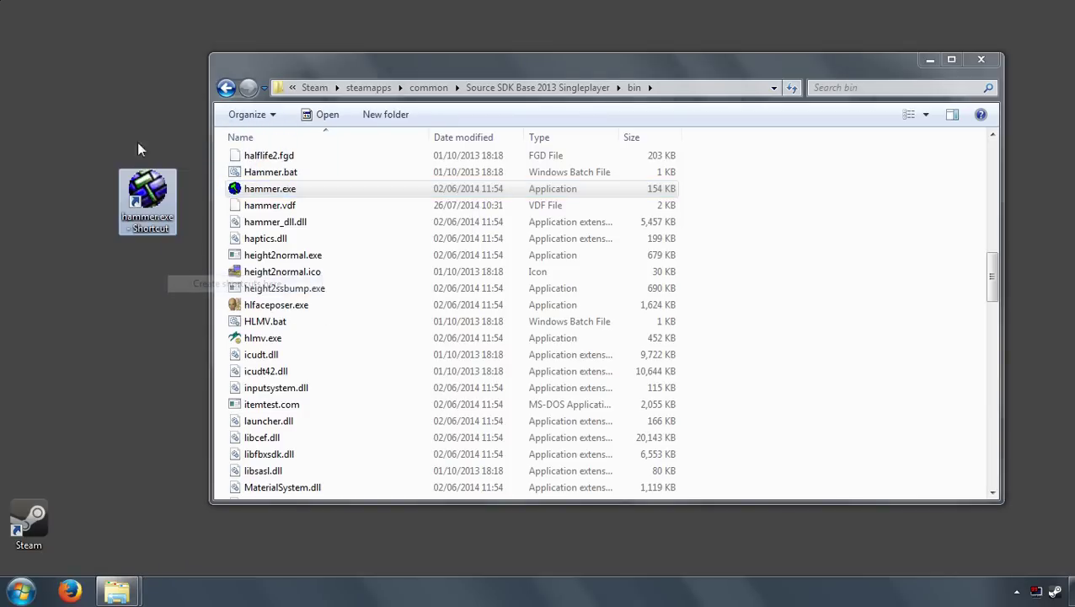
Launch Hammer from the desktop shortcut with the Half-Life 2 configuration and open its game configuration options
double_click(149, 206)
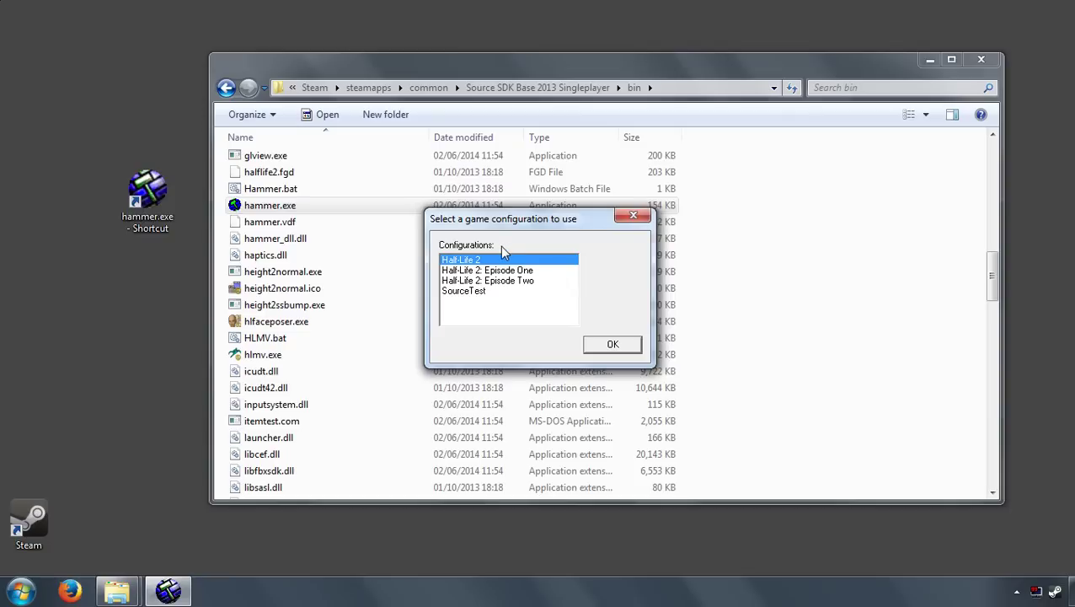
click(632, 348)
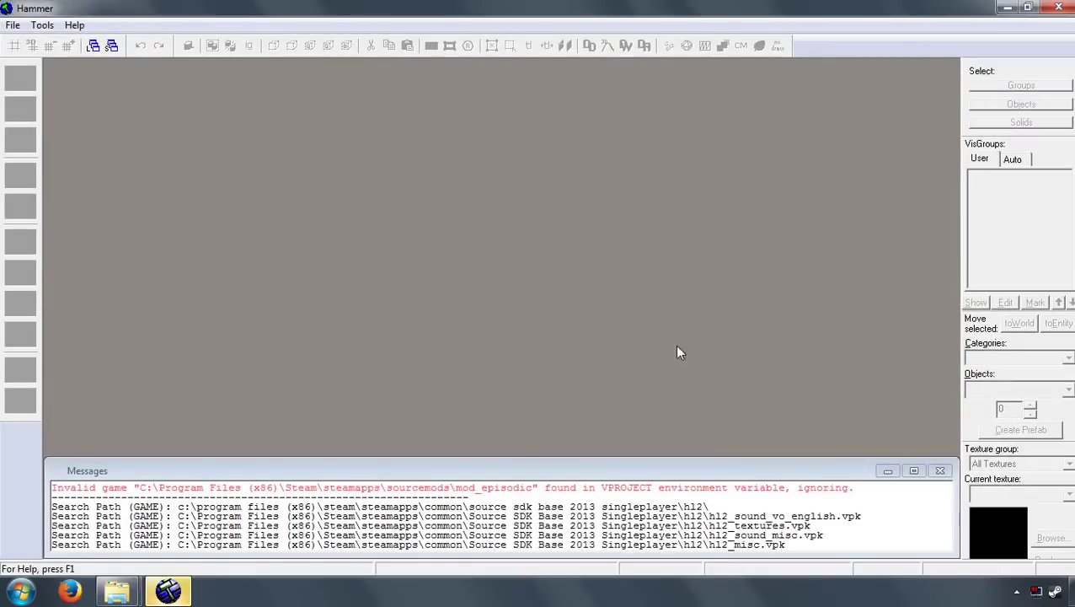
click(43, 26)
click(53, 62)
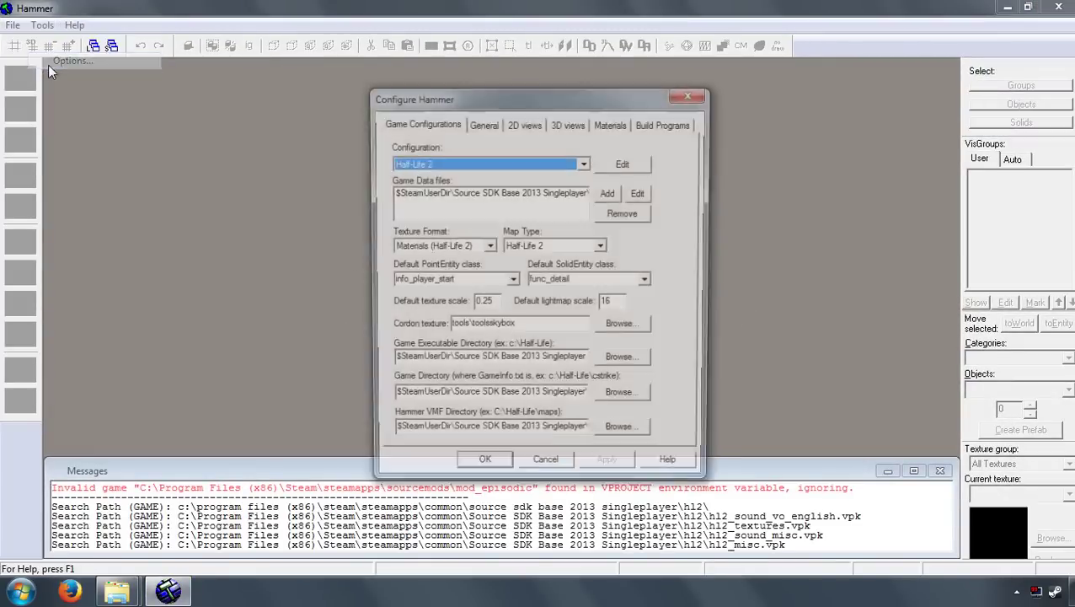
drag(510, 108, 241, 110)
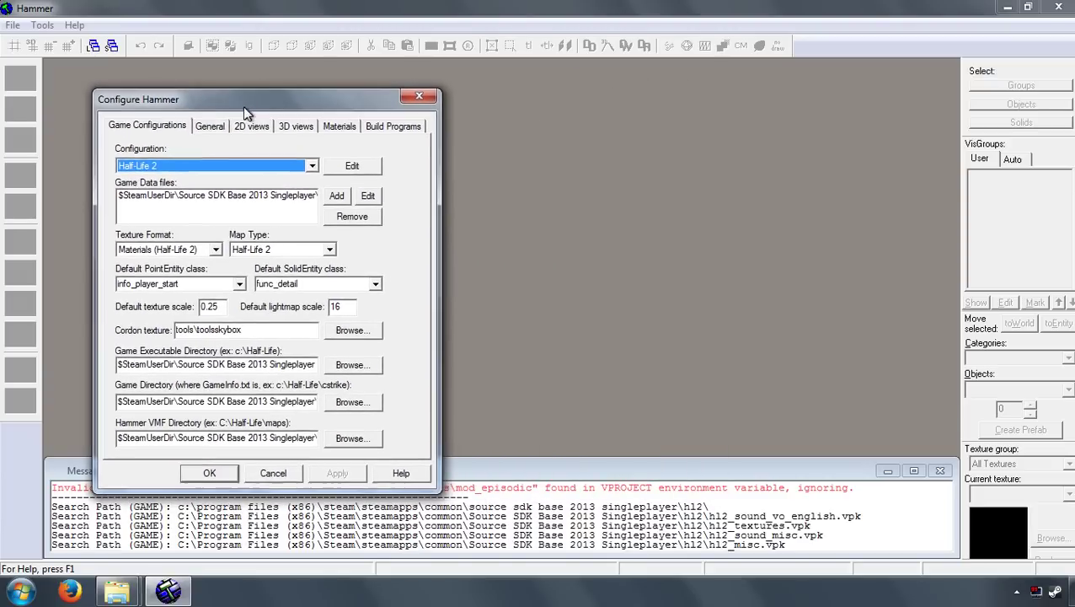
click(211, 166)
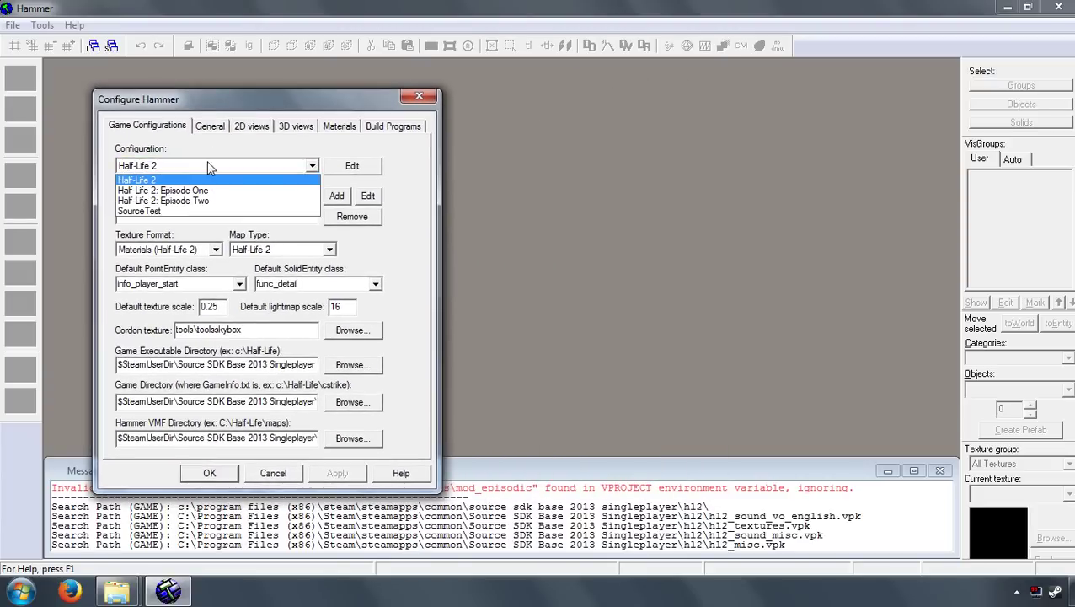
click(211, 166)
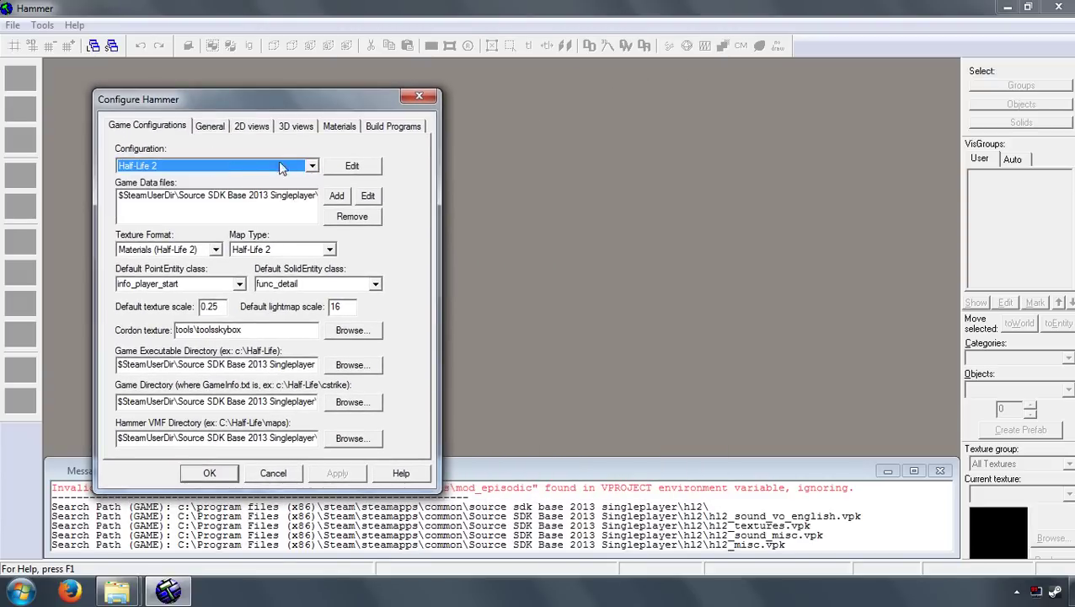
Add a game configuration named MyMod and select it as the configuration to edit
click(352, 166)
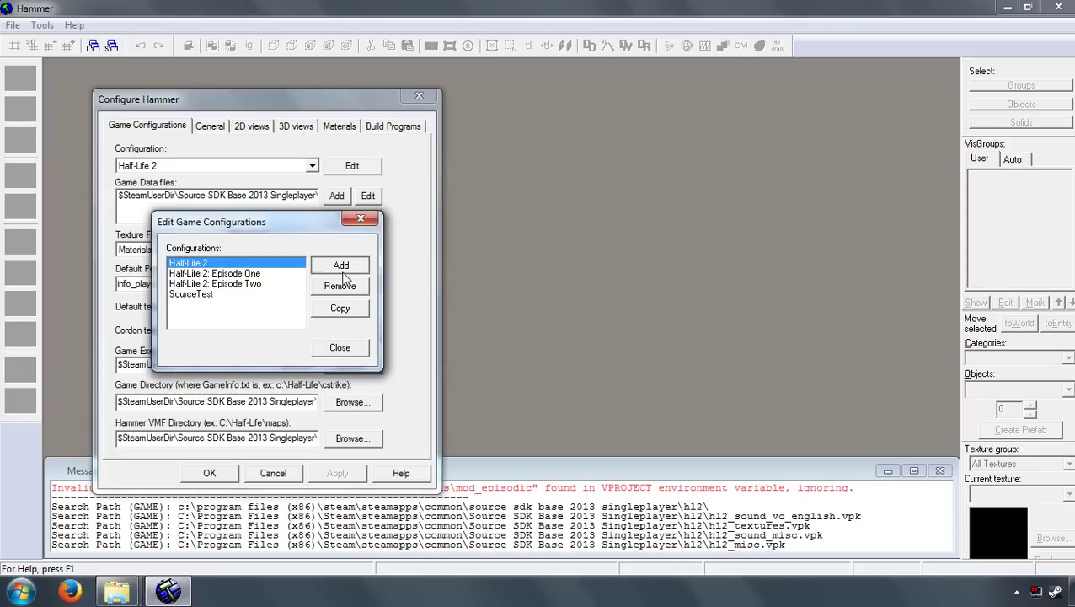
click(343, 272)
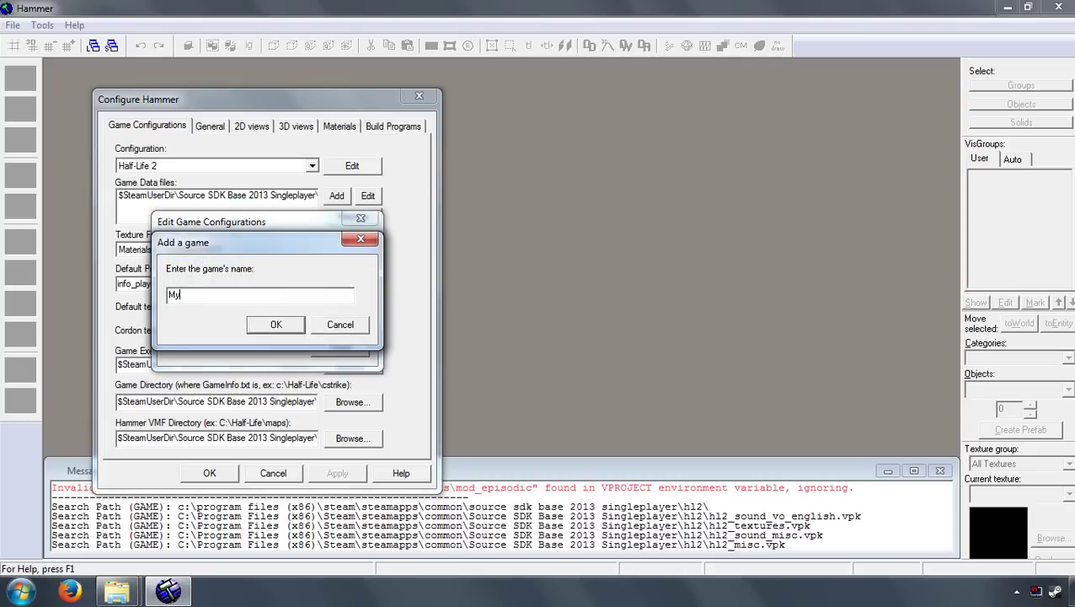
click(269, 325)
click(329, 351)
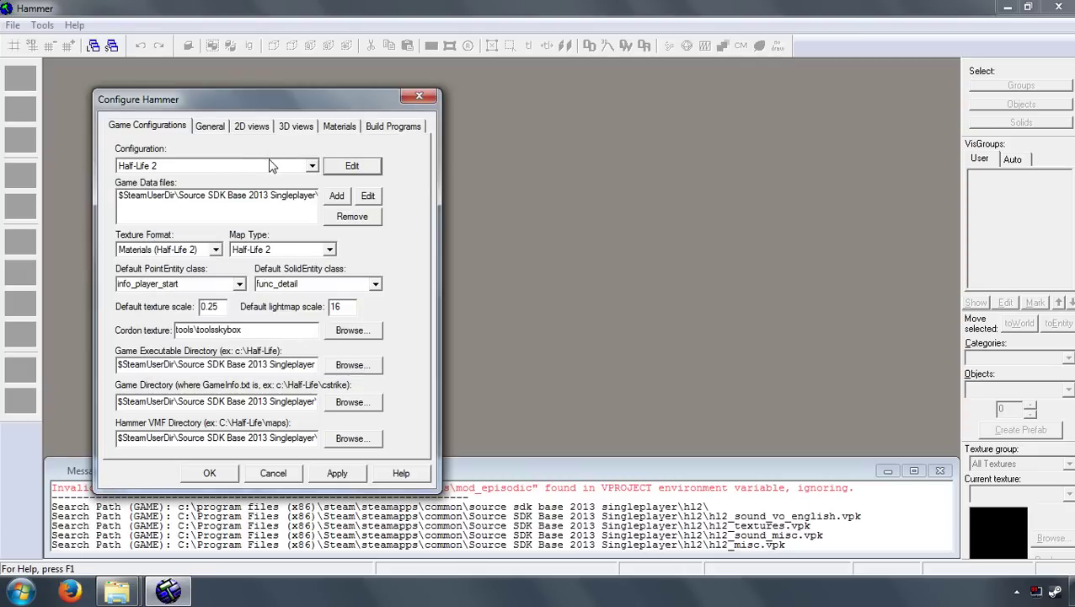
click(268, 166)
click(239, 213)
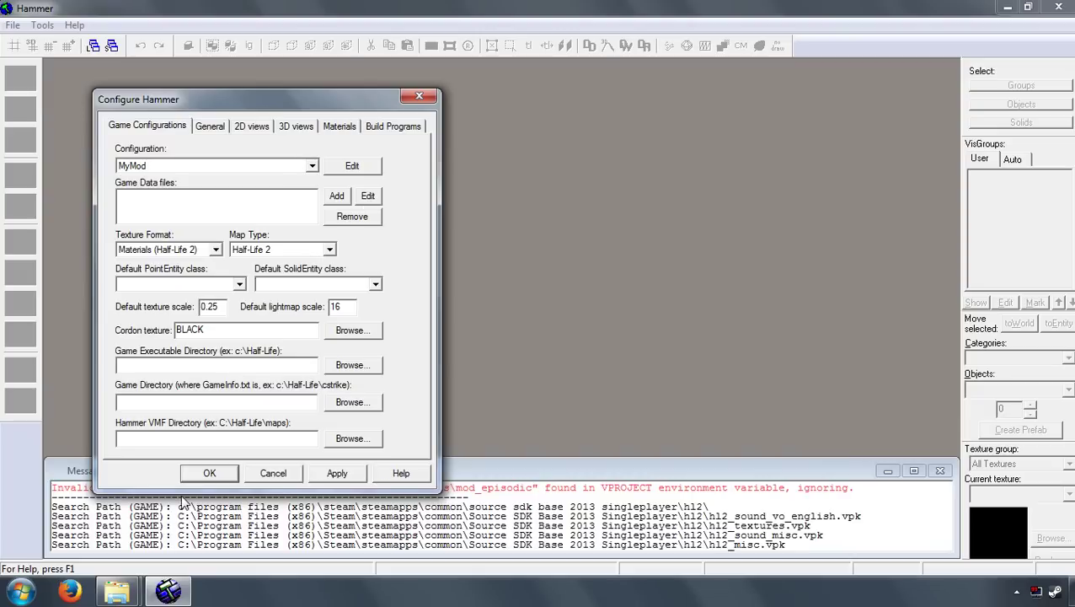
Switch to the Explorer window showing the SDK's bin folder and go to the mod_episodic folder under steamapps\sourcemods
mouse_move(131, 590)
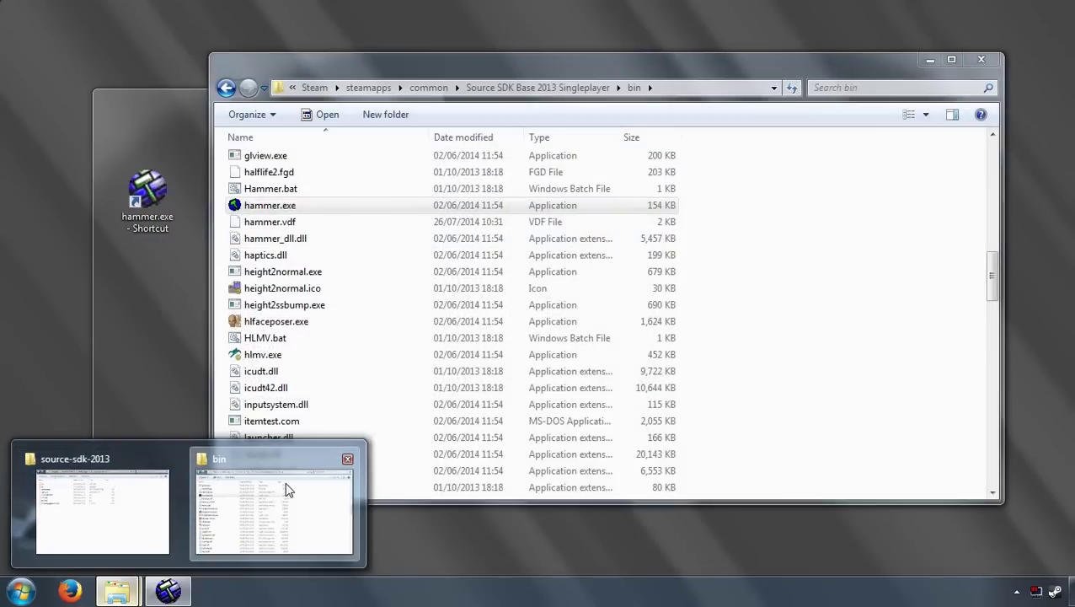
click(286, 488)
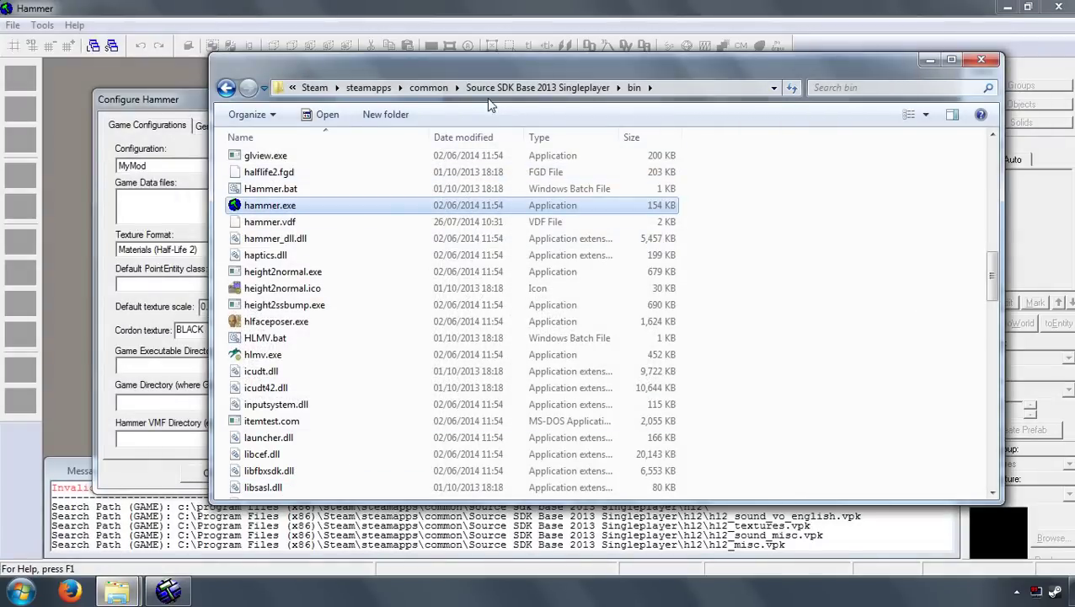
click(375, 90)
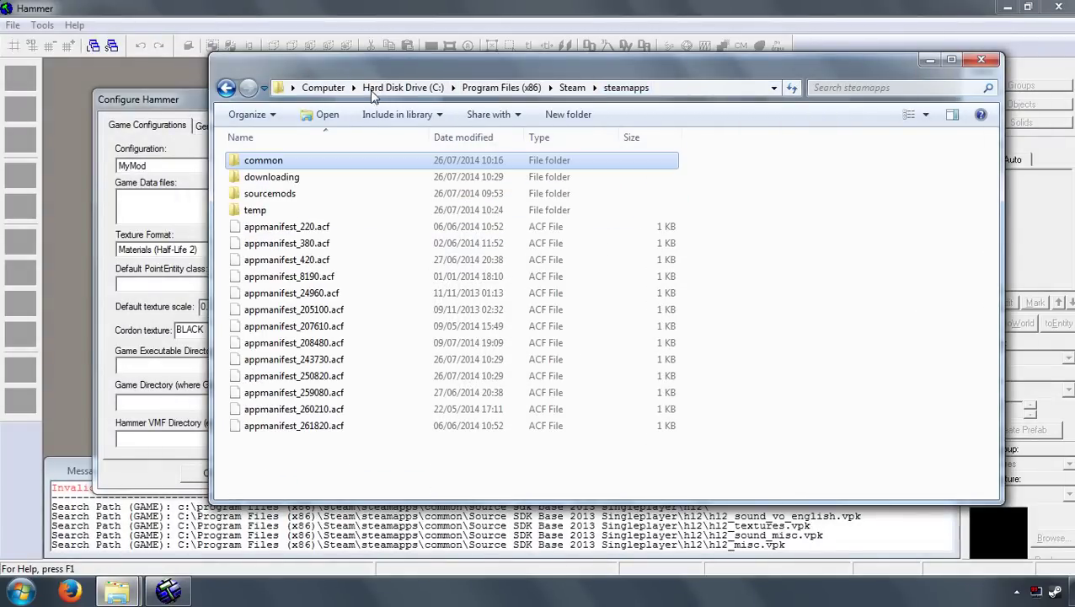
double_click(268, 194)
double_click(307, 168)
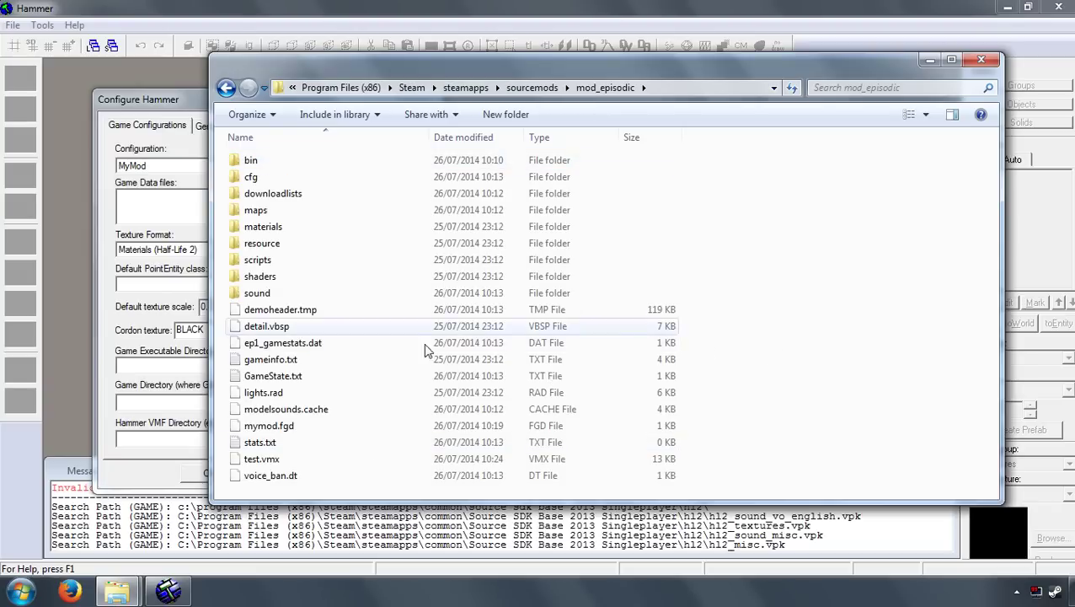
Delete the existing mymod.fgd file from the mod_episodic folder
click(271, 427)
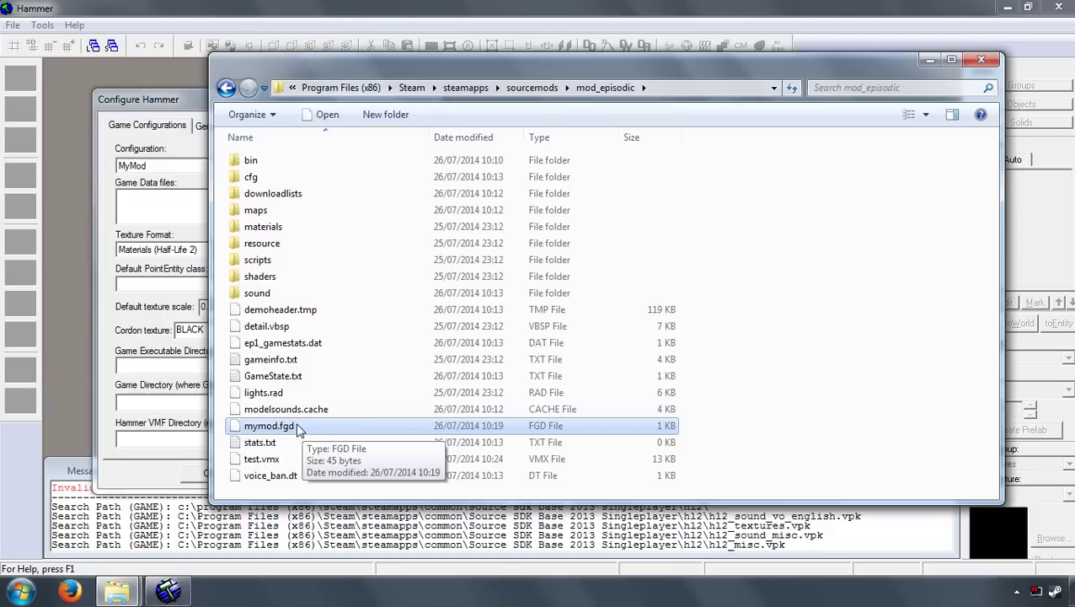
click(297, 427)
click(333, 427)
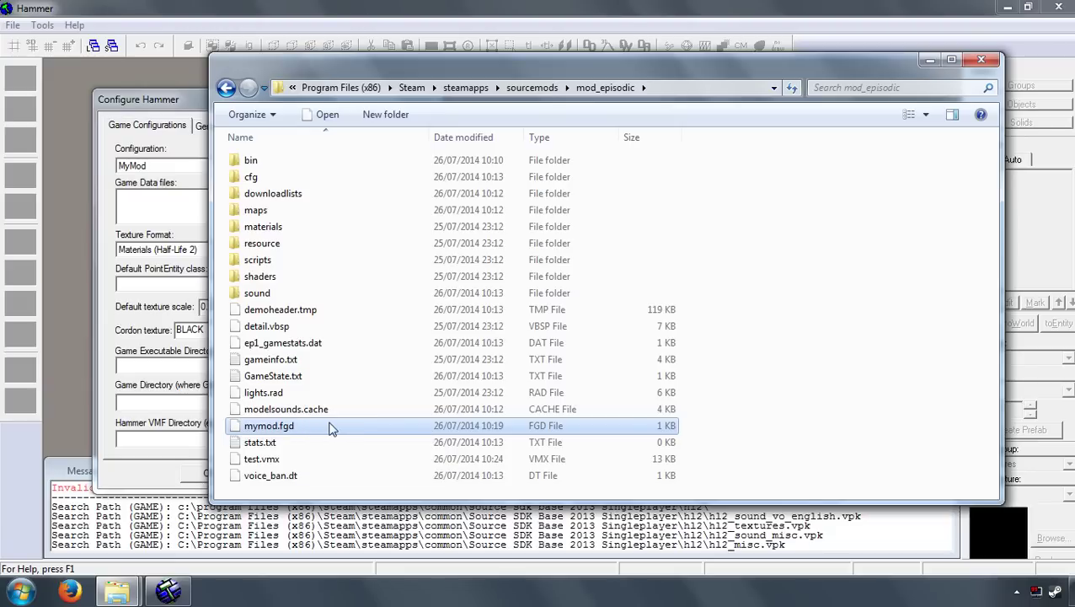
right_click(305, 428)
click(329, 430)
key(BackSpace)
key(Return)
key(Return)
key(Delete)
key(Return)
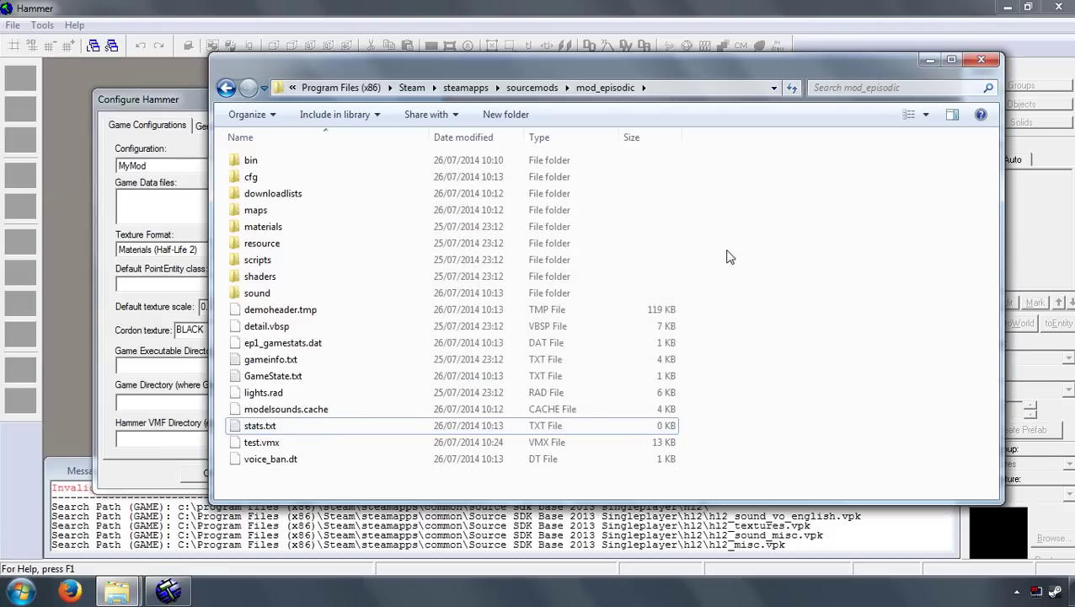
Create a new text document in mod_episodic, name it mymod.fgd and accept the extension change
right_click(728, 254)
mouse_move(787, 482)
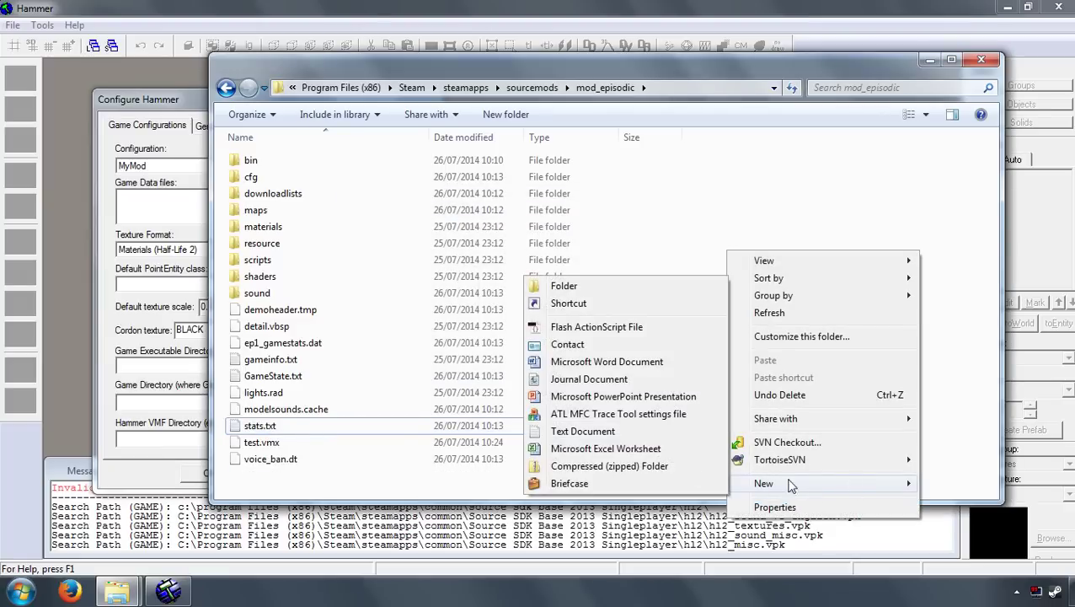
click(619, 439)
key(End)
key(shift+Home)
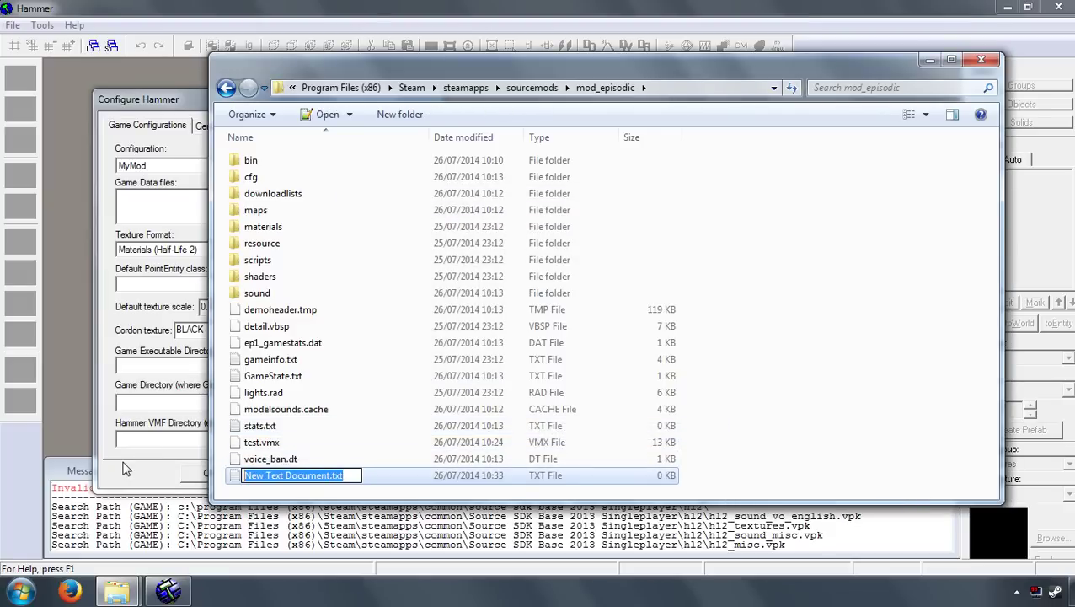
text(mymod.f)
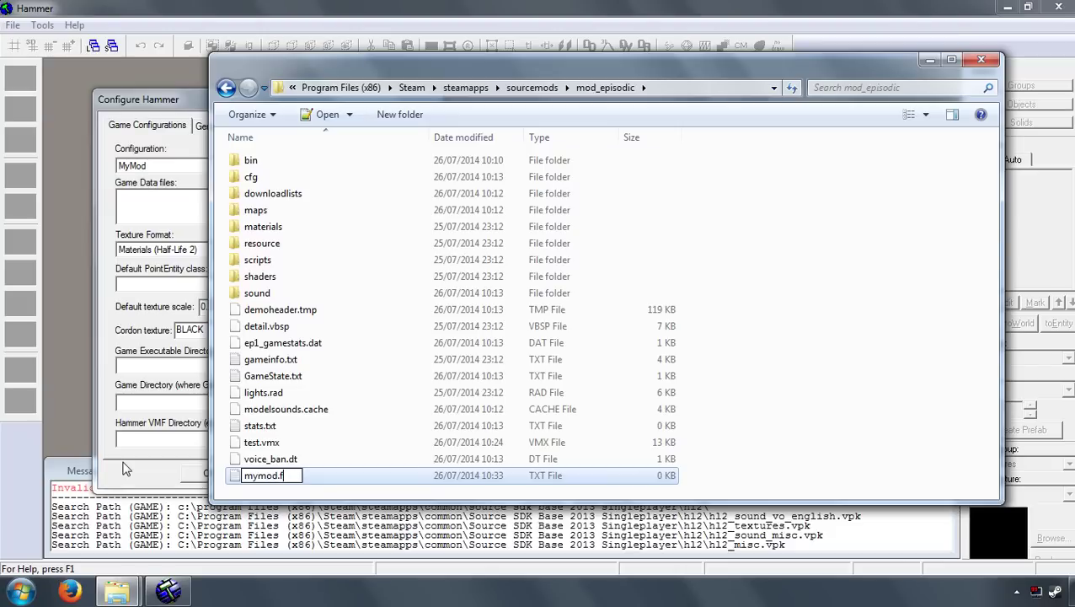
text(gd)
key(Return)
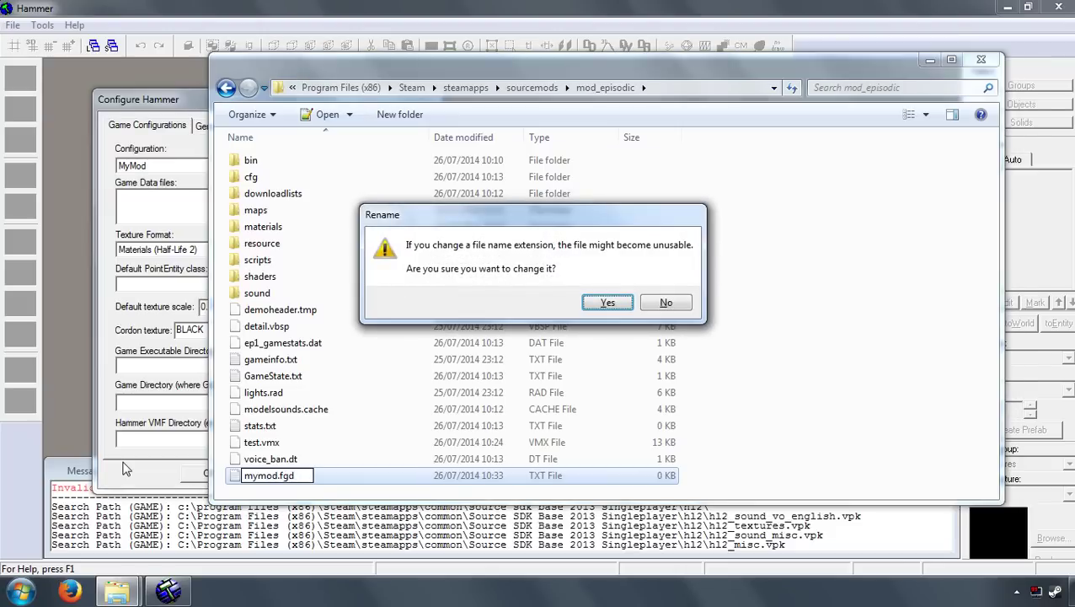
key(Return)
right_click(242, 474)
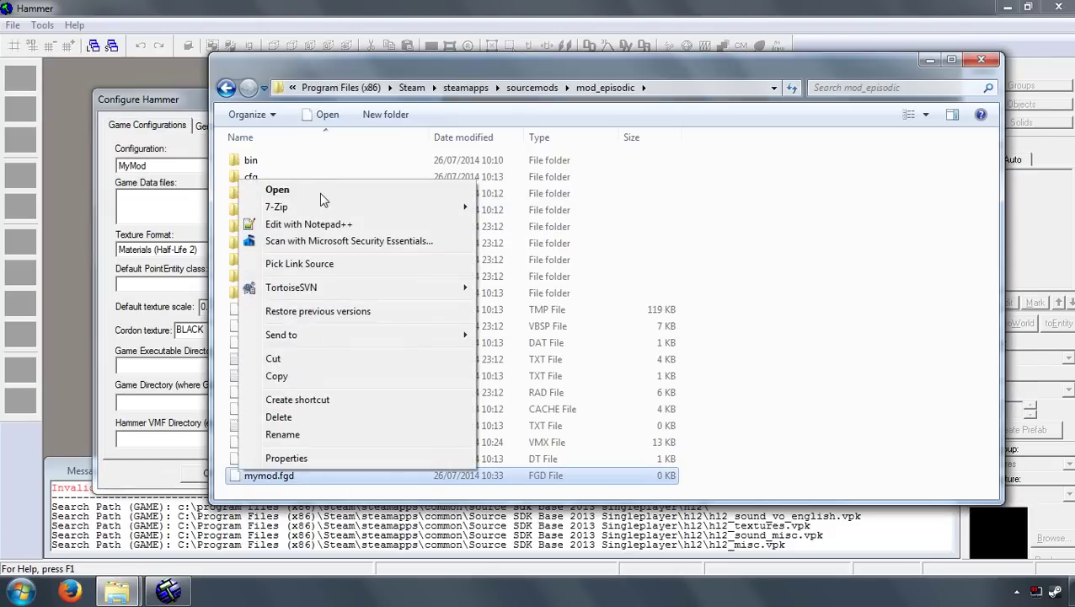
click(327, 223)
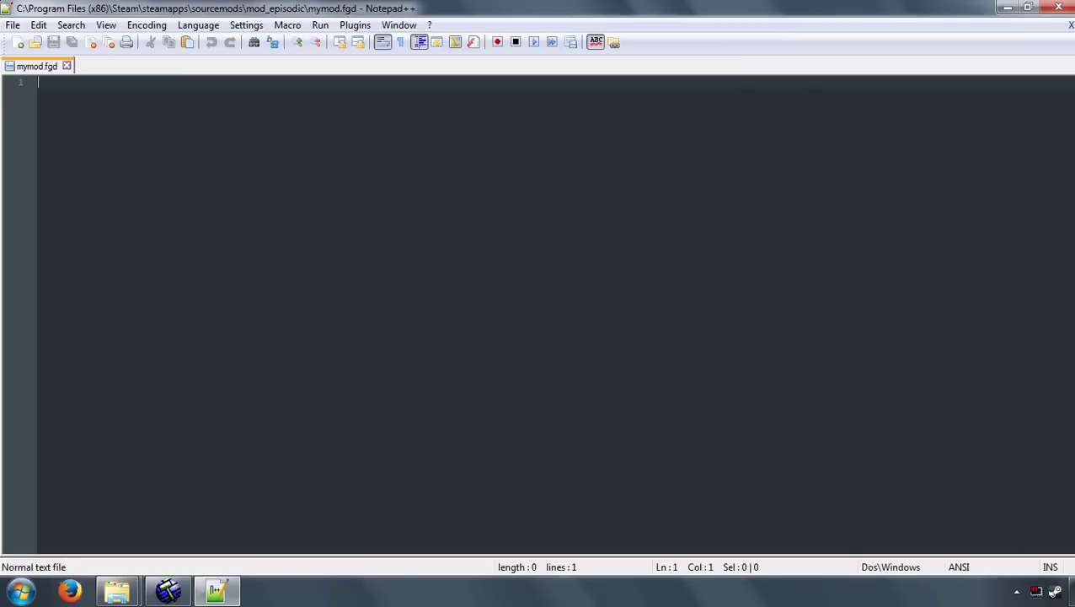
text(@include "base.fgd)
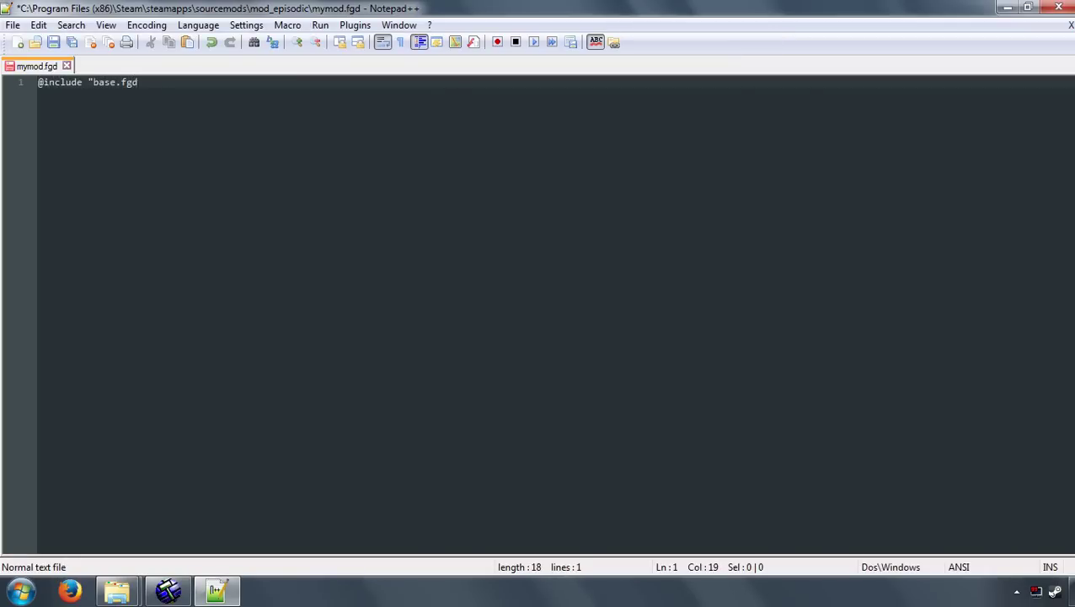
text(")
key(Return)
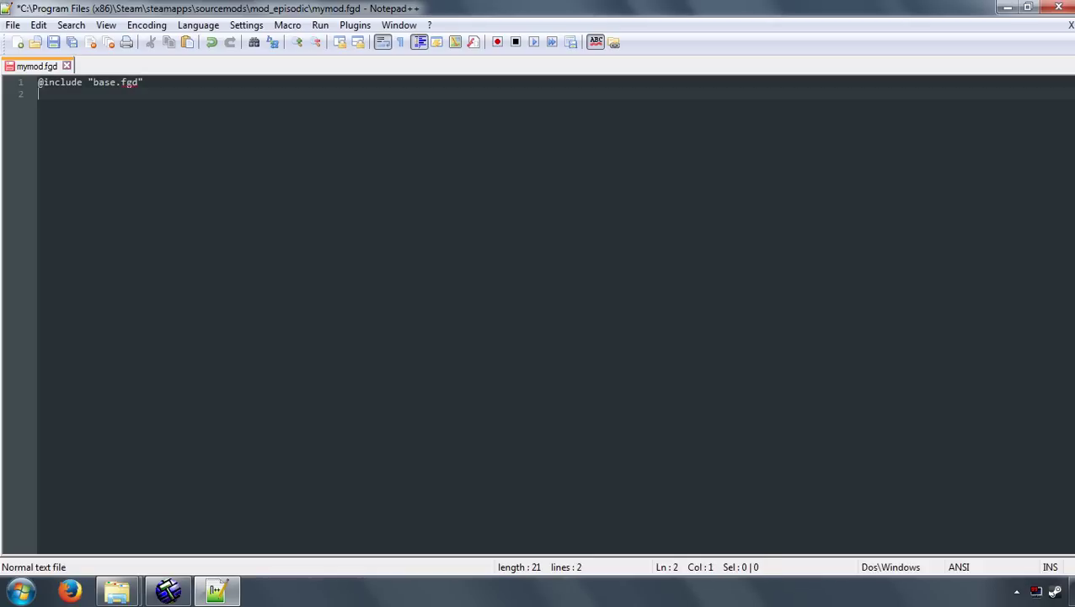
text(@include)
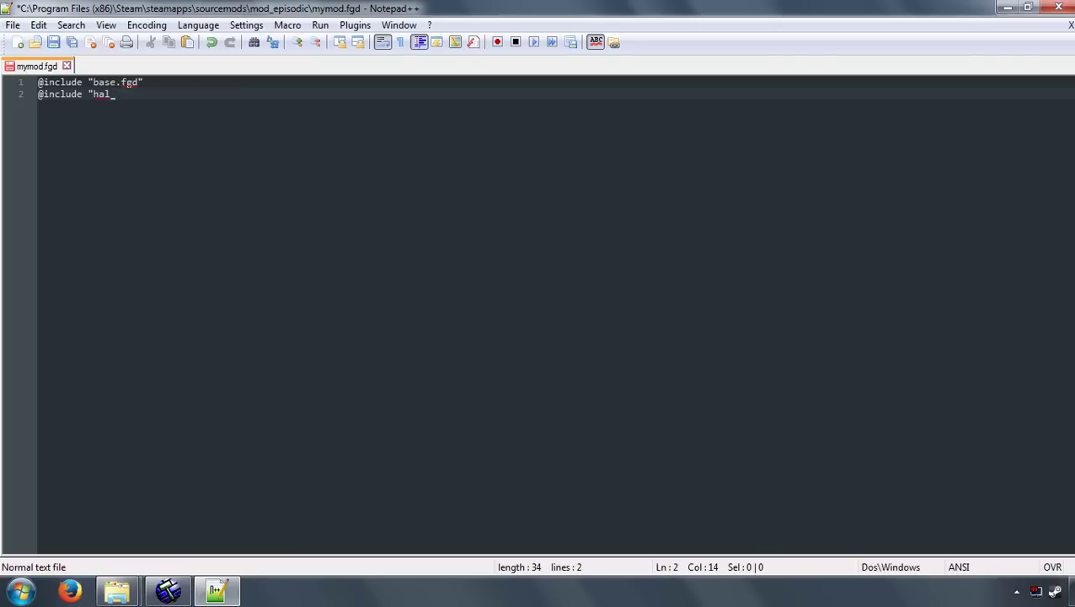
text("halflife2.fgd")
key(ctrl+s)
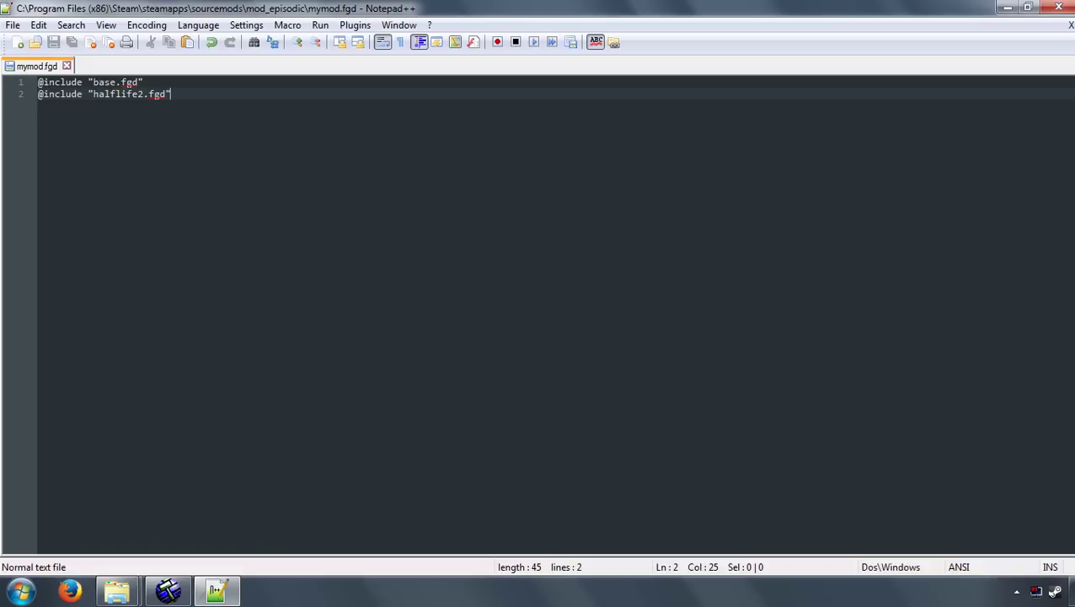
double_click(424, 8)
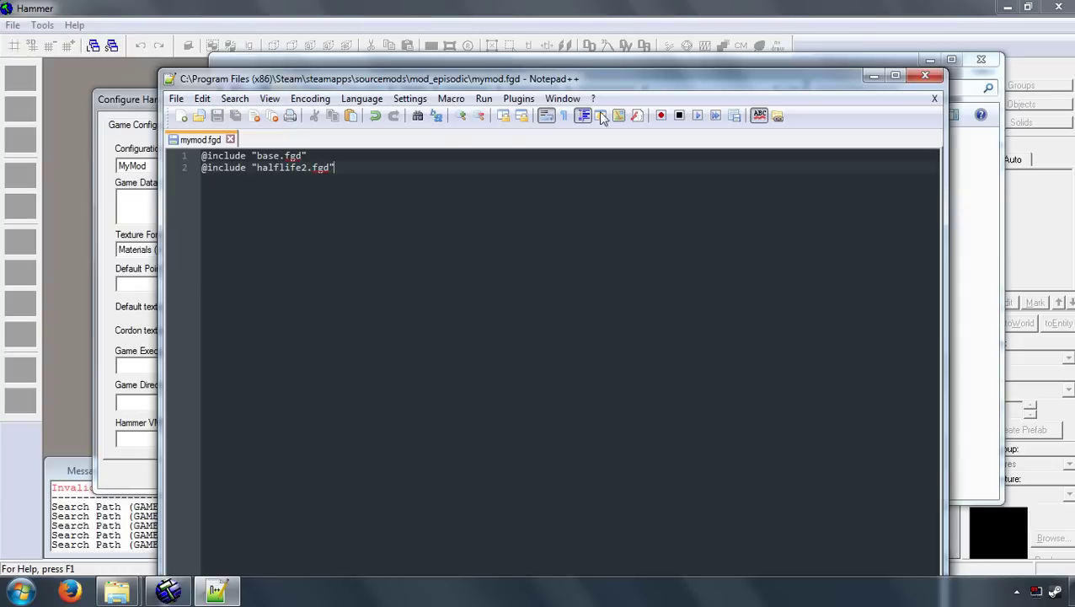
click(923, 79)
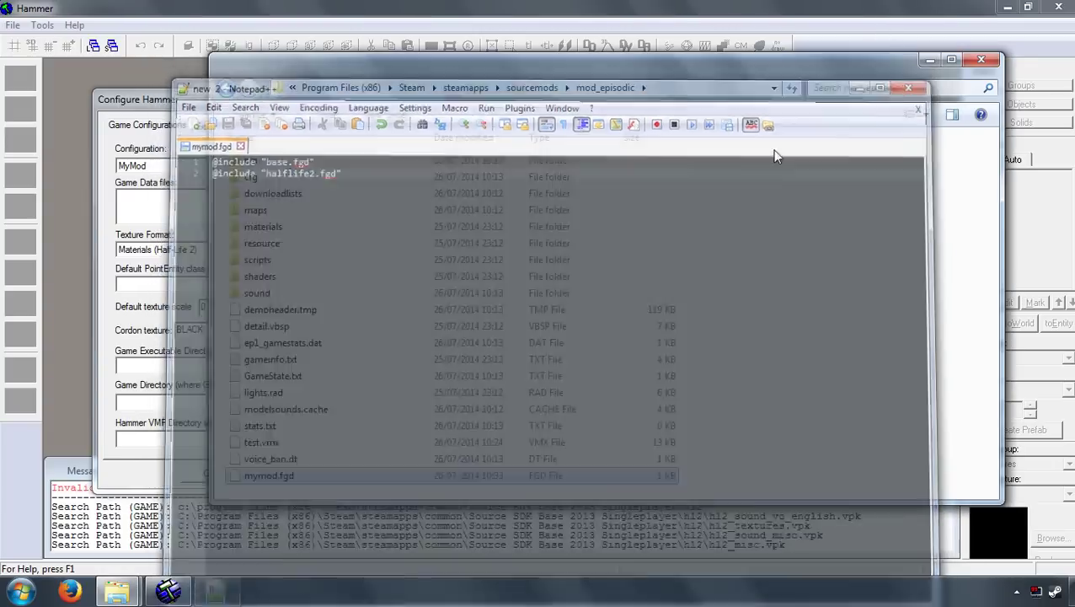
click(297, 493)
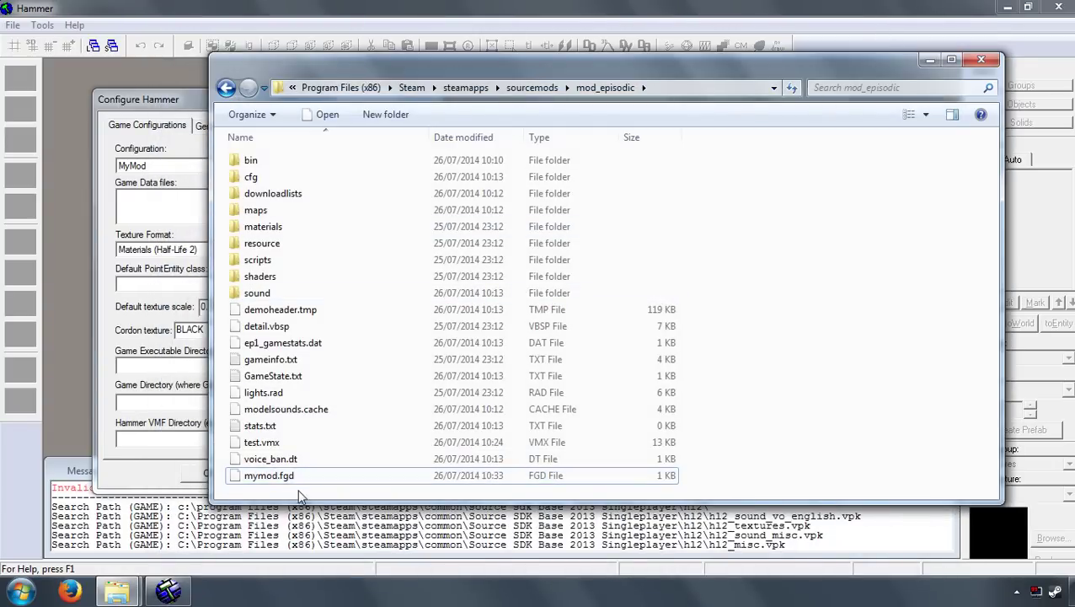
Switch back to Hammer and add mymod.fgd from the SteamApps\sourcemods\mod_episodic folder as a game data file for MyMod
click(178, 204)
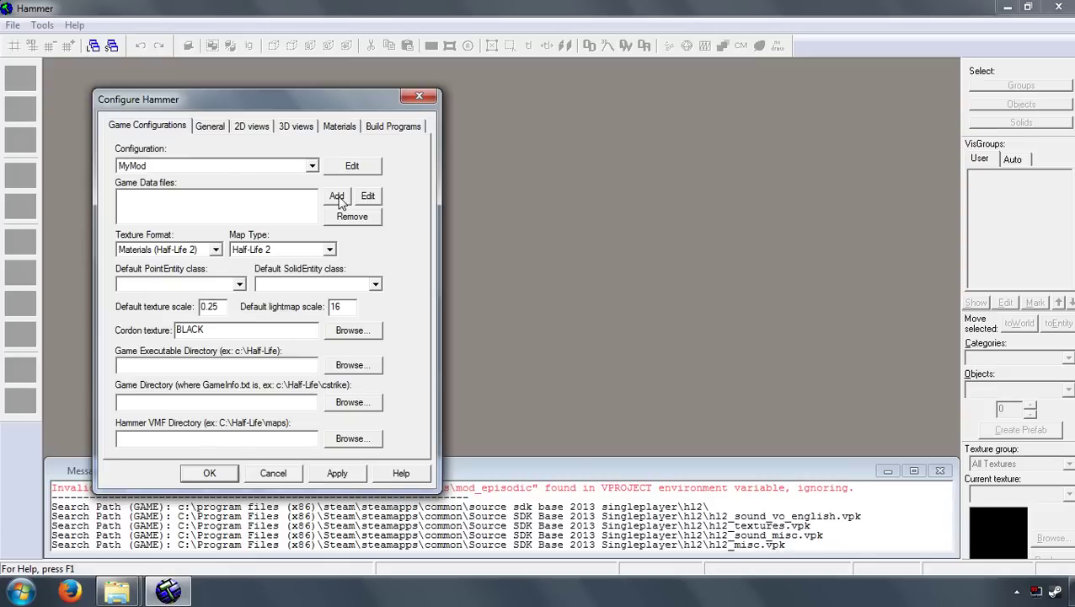
click(336, 196)
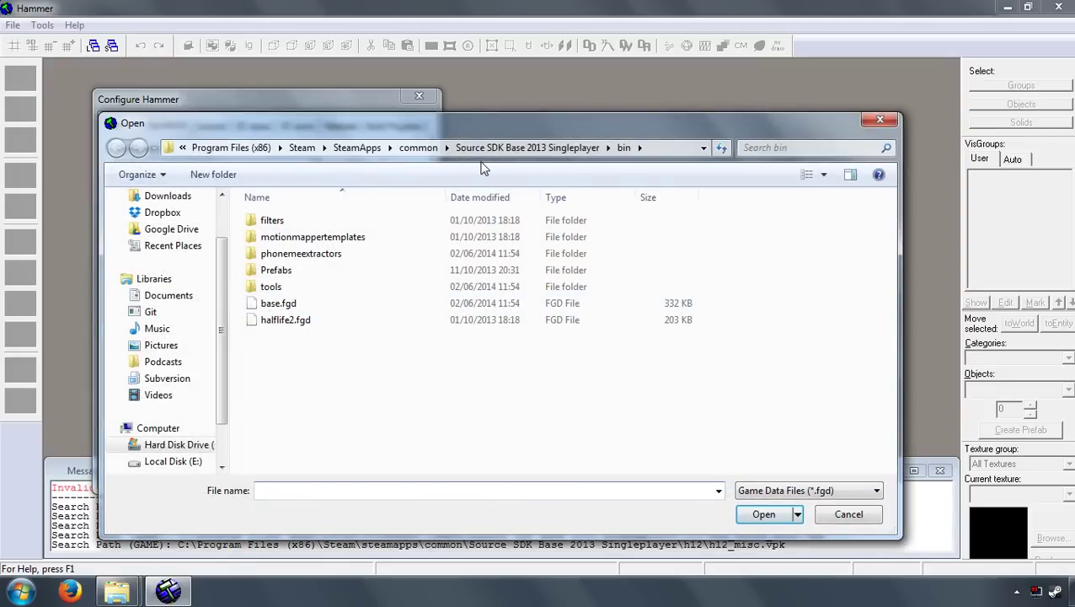
click(359, 147)
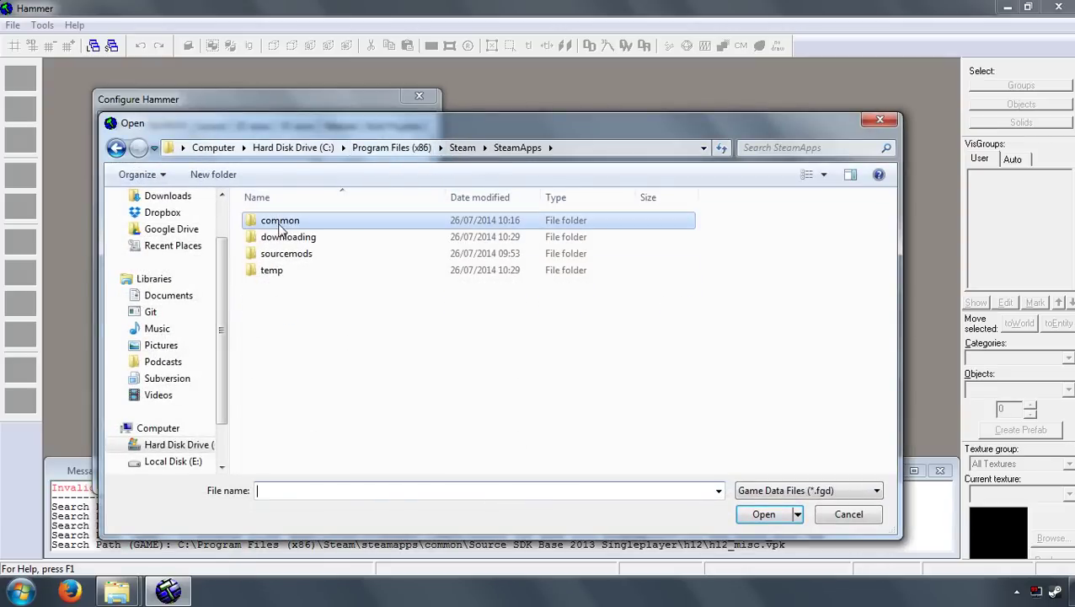
double_click(293, 249)
click(319, 234)
double_click(303, 221)
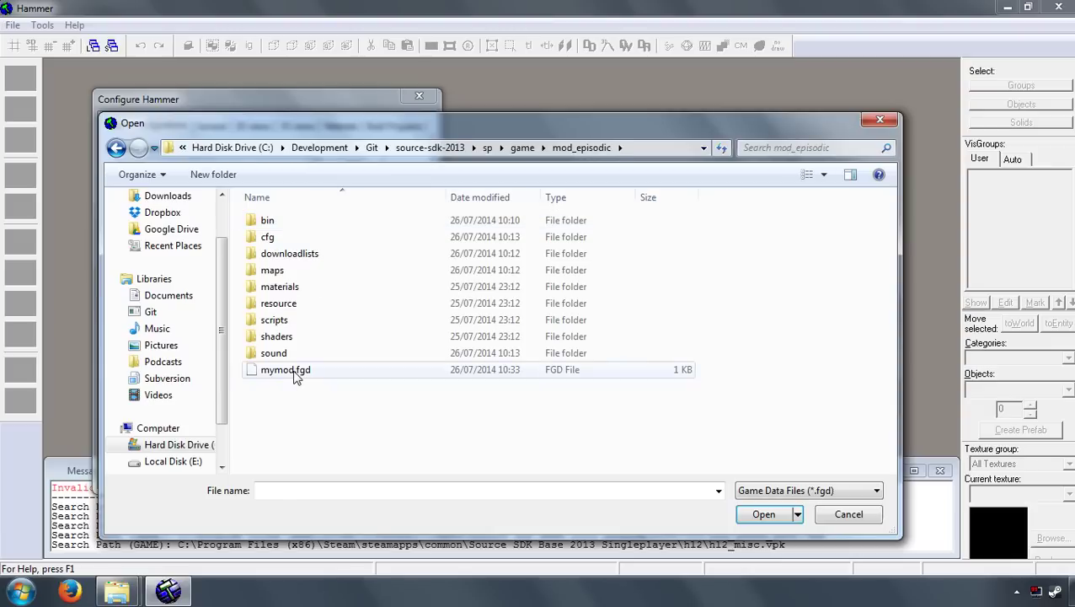
double_click(298, 371)
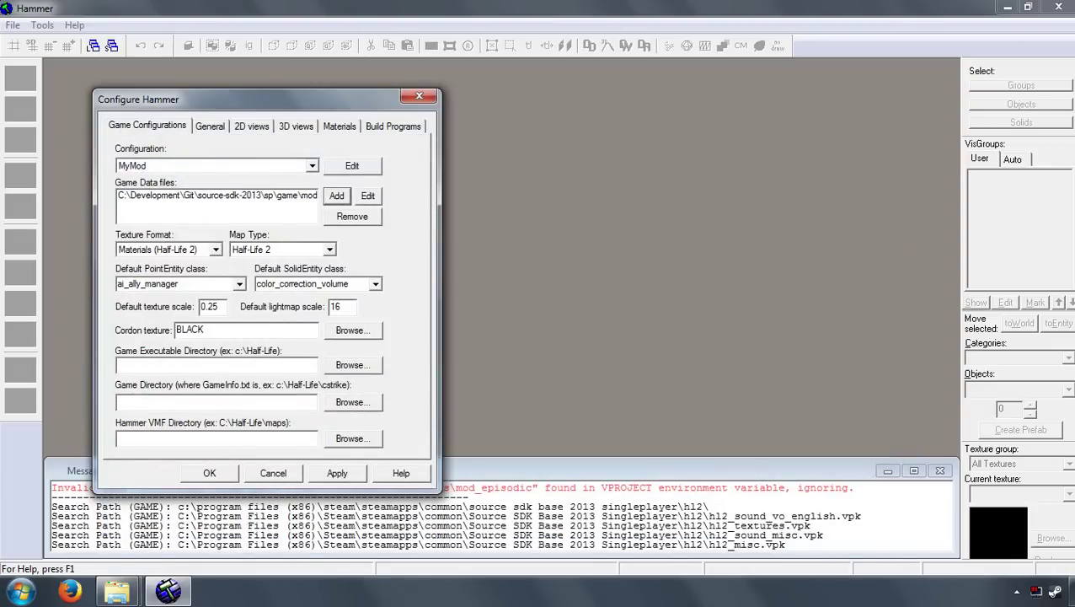
Switch to the mod_episodic Explorer window and go to the Source SDK Base 2013 Singleplayer folder under steamapps\common
click(118, 364)
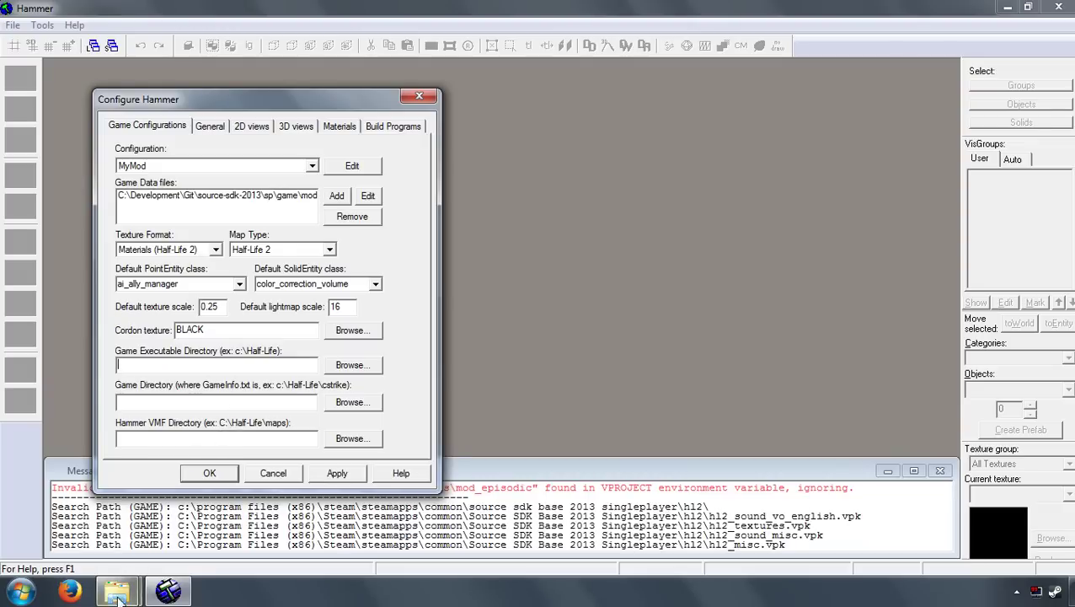
mouse_move(117, 590)
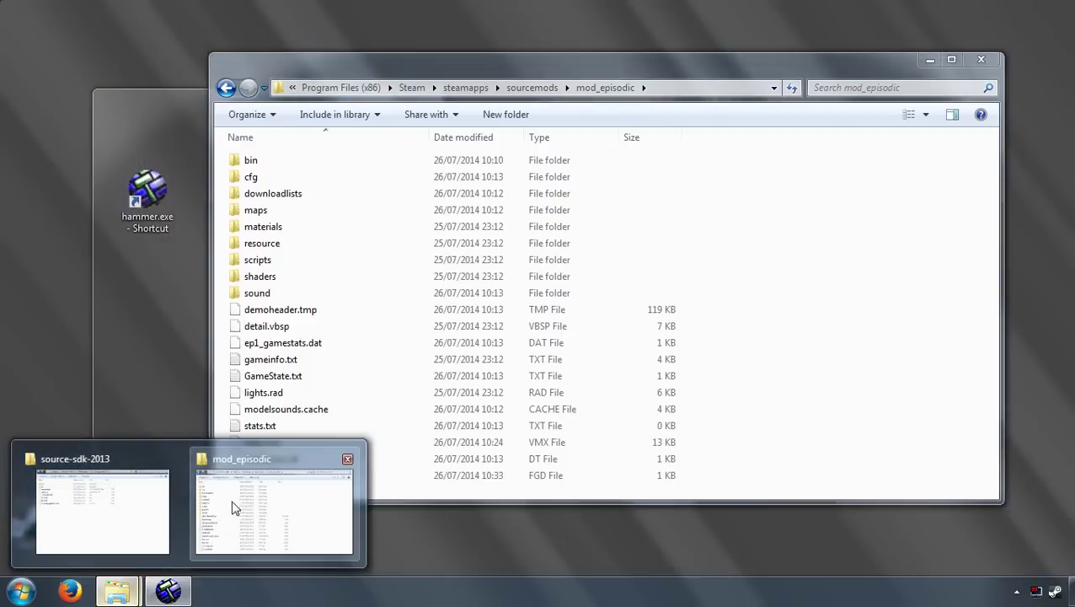
click(236, 508)
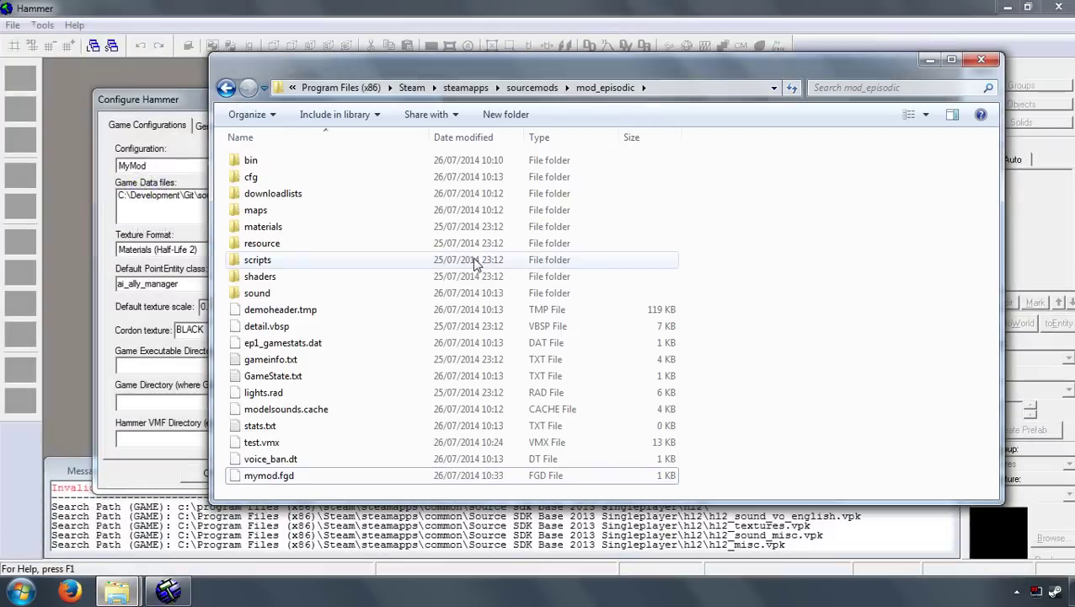
drag(479, 60, 628, 47)
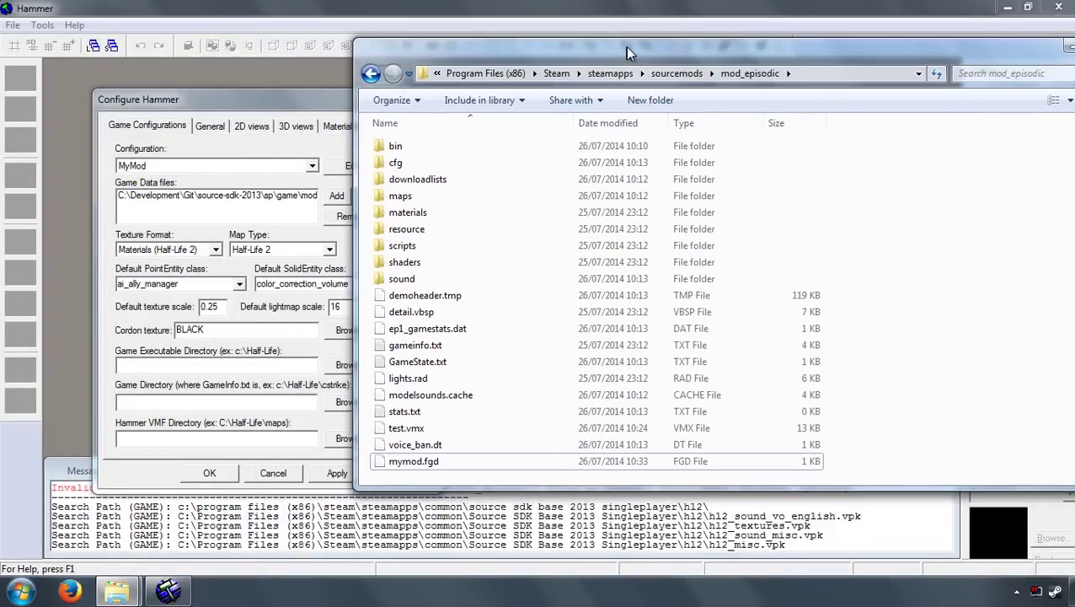
click(612, 77)
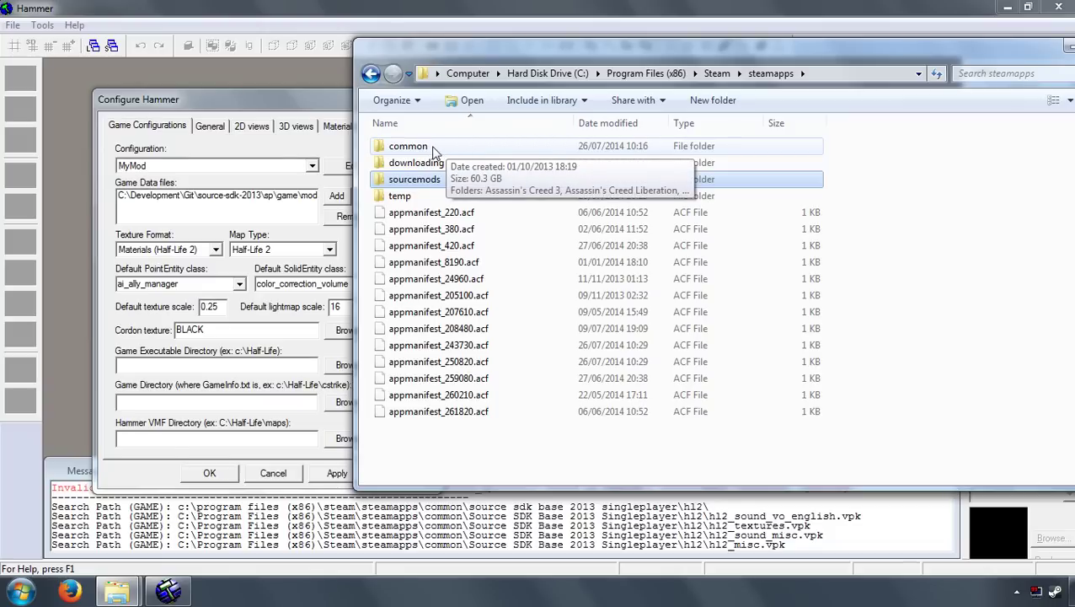
double_click(441, 150)
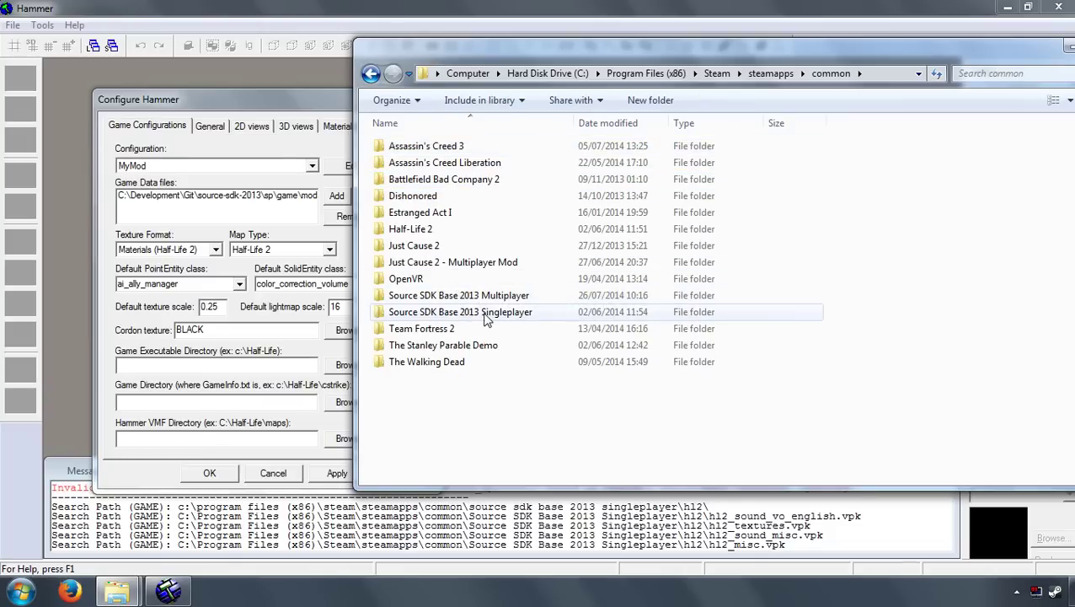
double_click(509, 315)
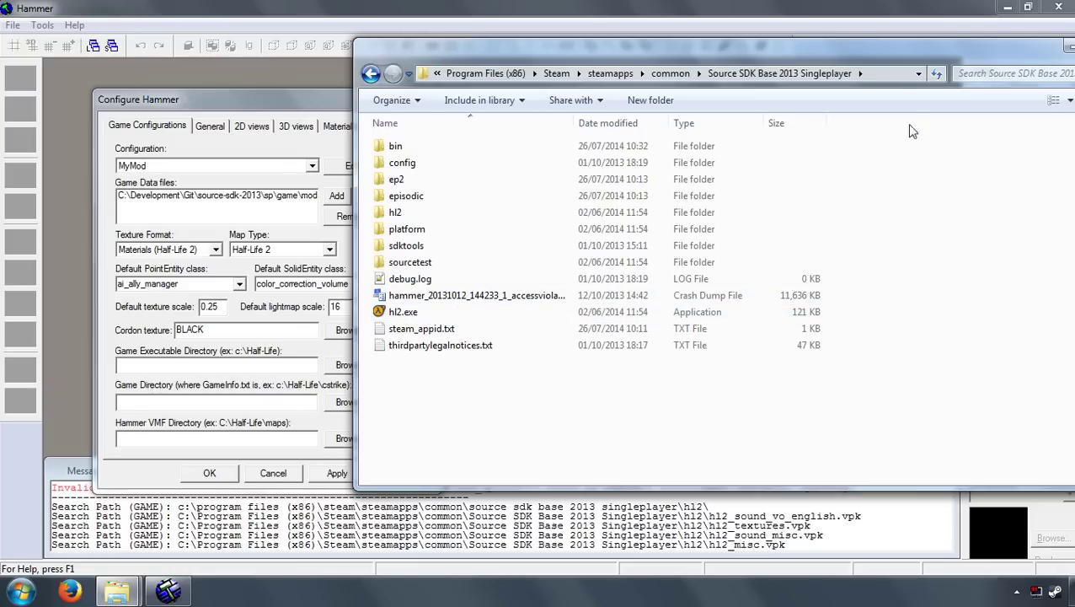
Copy the Source SDK Base 2013 Singleplayer folder's address as text and paste it as MyMod's Game Executable Directory in Hammer
right_click(891, 78)
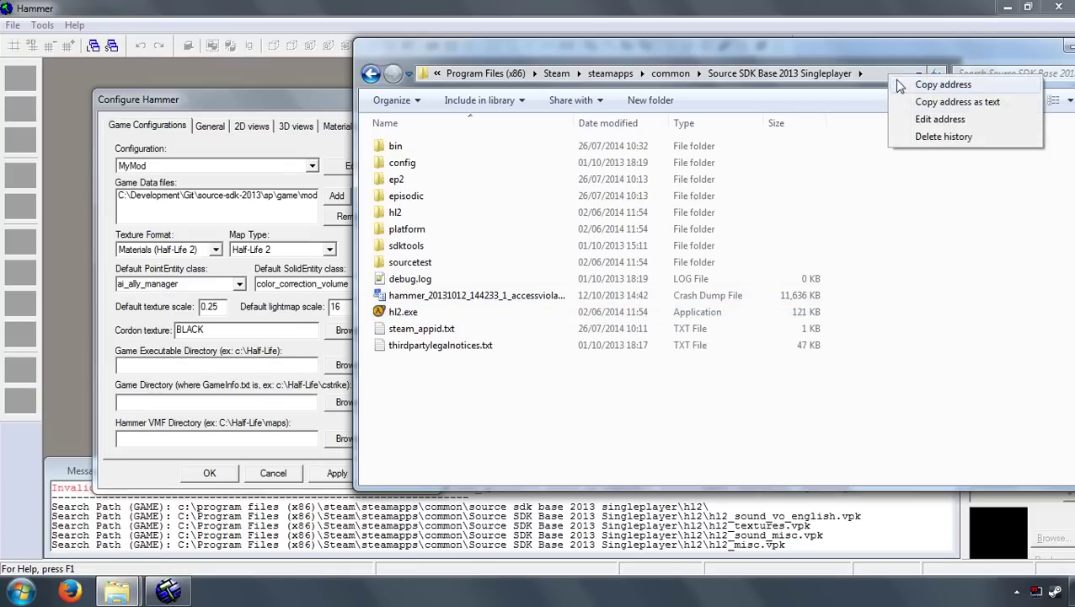
click(927, 101)
click(218, 364)
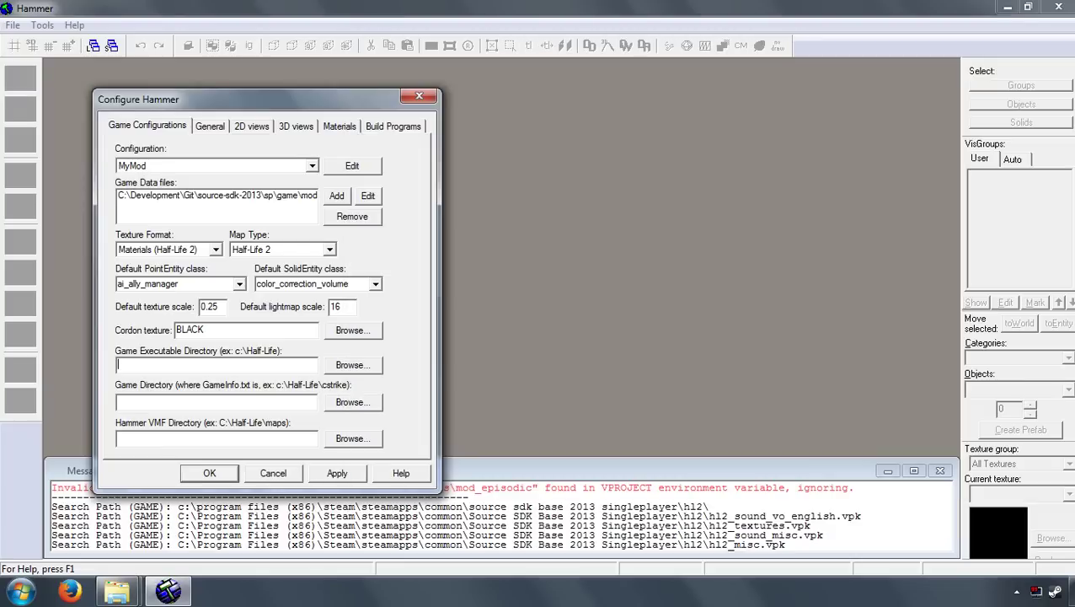
key(ctrl+v)
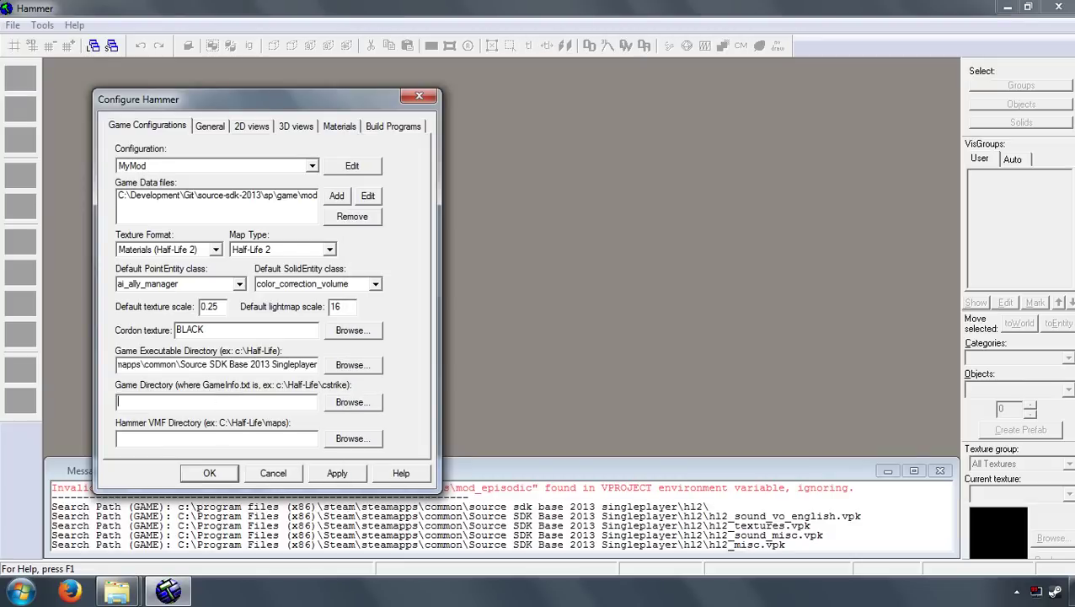
Copy the address of the steamapps\sourcemods\mod_episodic folder from Explorer and paste it as MyMod's Game Directory in Hammer
mouse_move(118, 589)
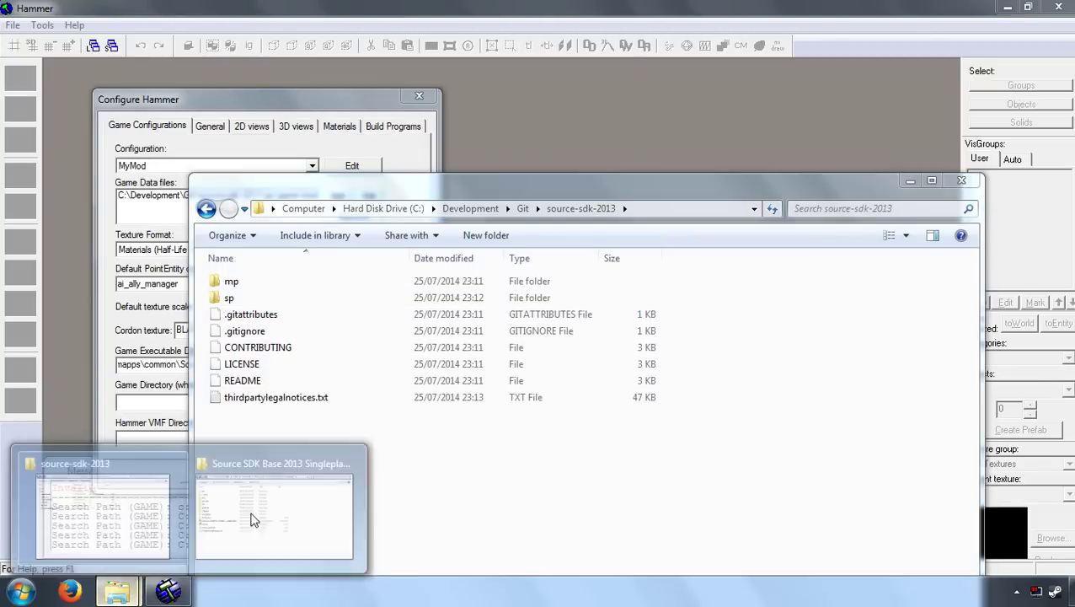
click(252, 520)
click(583, 73)
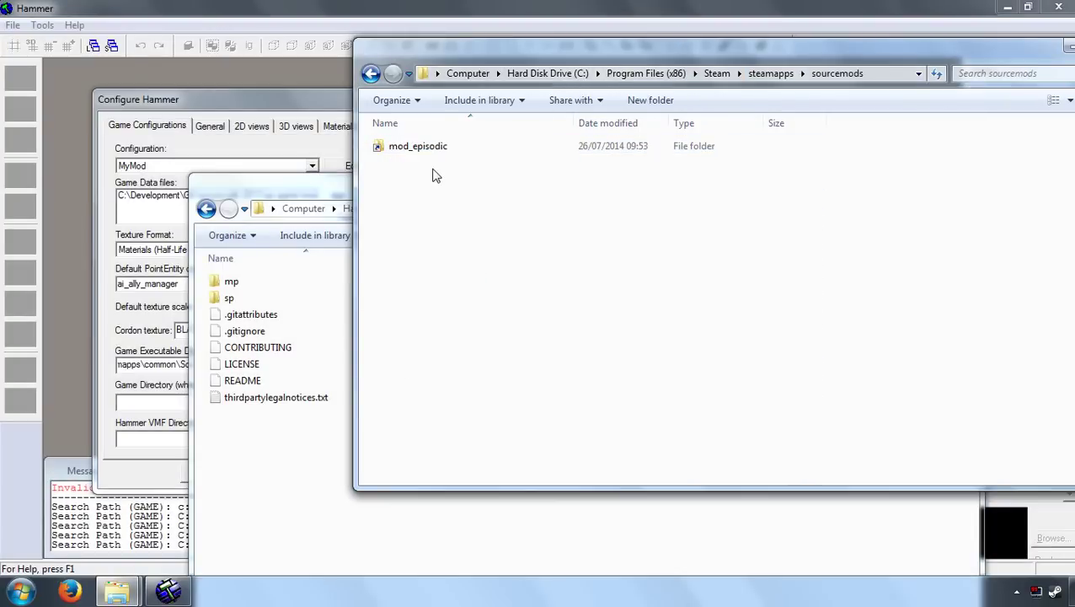
double_click(419, 148)
right_click(850, 74)
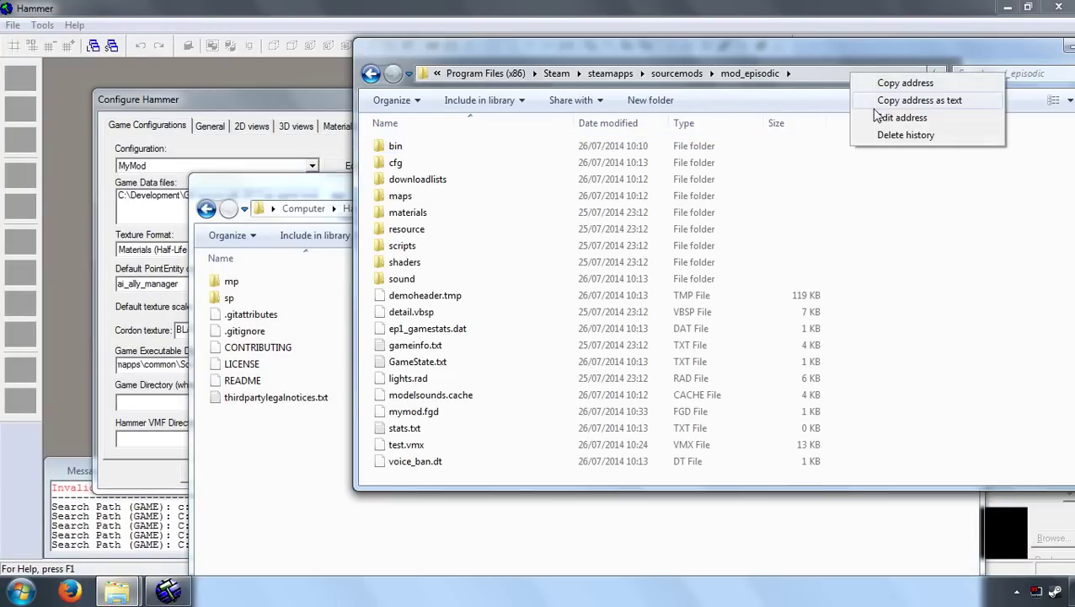
click(919, 100)
click(160, 401)
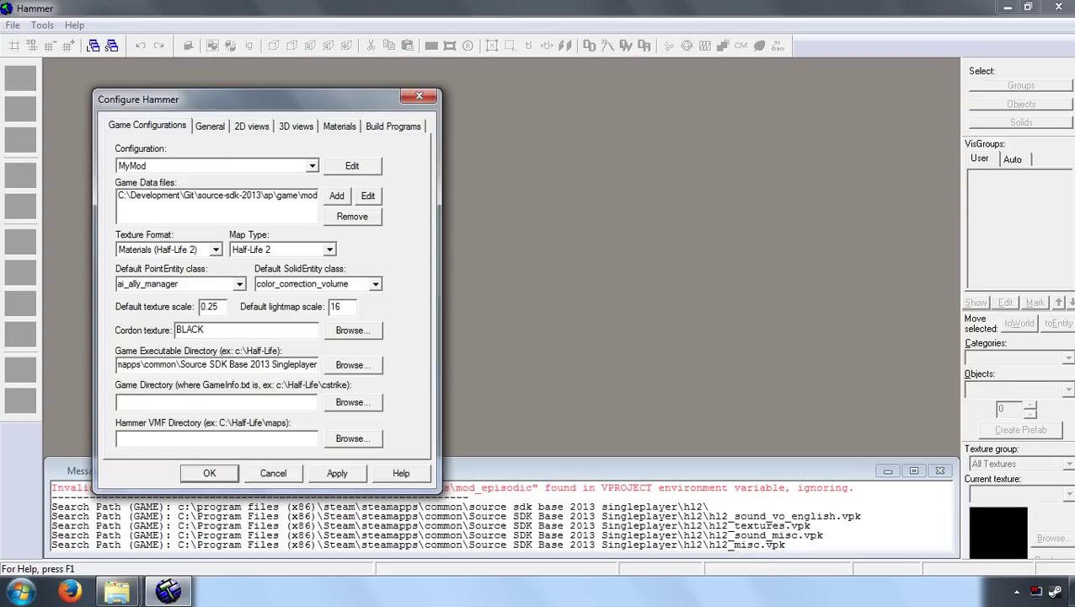
key(ctrl+v)
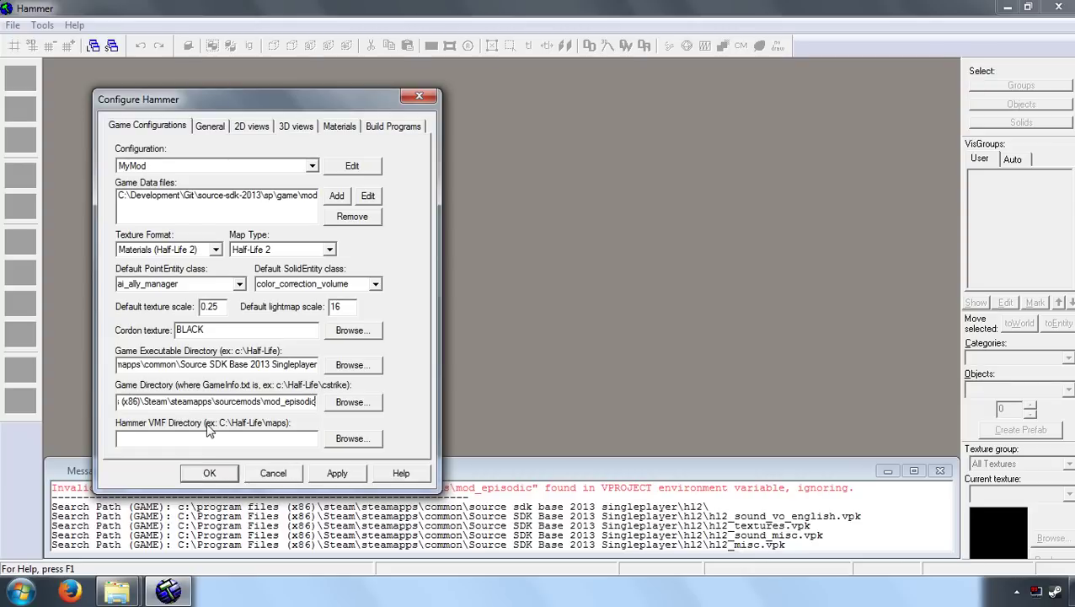
Show the build program settings of the MyMod configuration
click(381, 128)
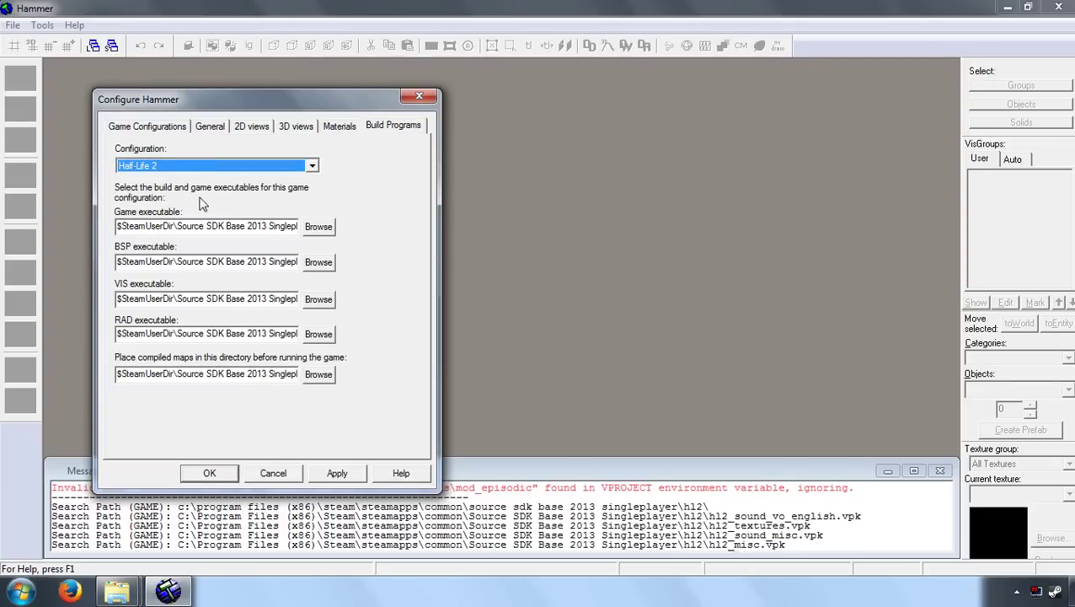
click(257, 168)
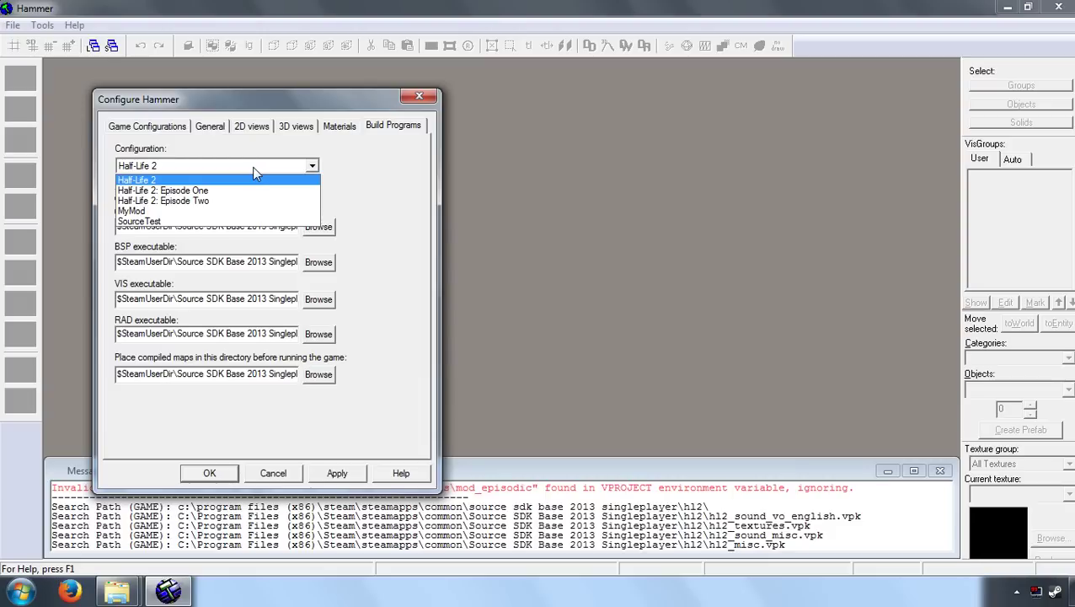
click(167, 212)
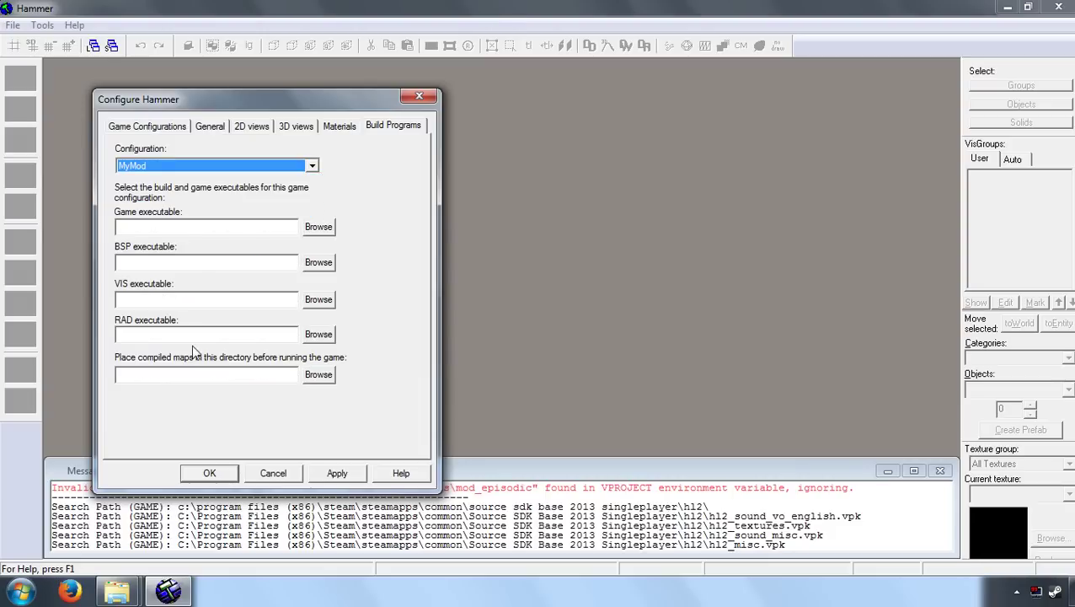
click(206, 226)
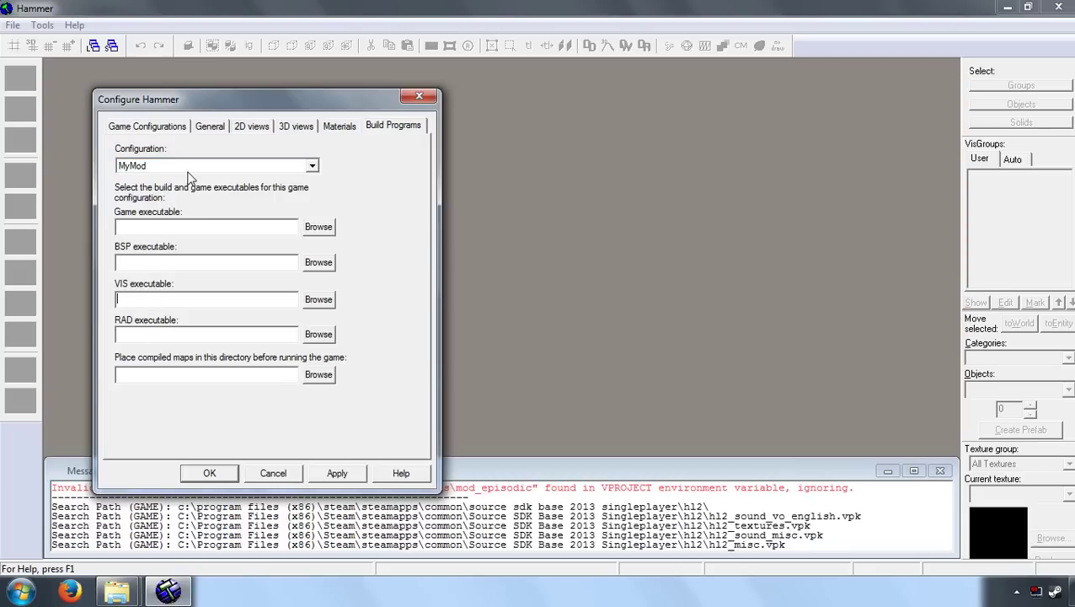
Copy the Half-Life 2 configuration's Game executable path, ending in Source SDK Base 2013 Singleplayer\hl2.exe, into MyMod's Game executable
click(189, 169)
click(192, 181)
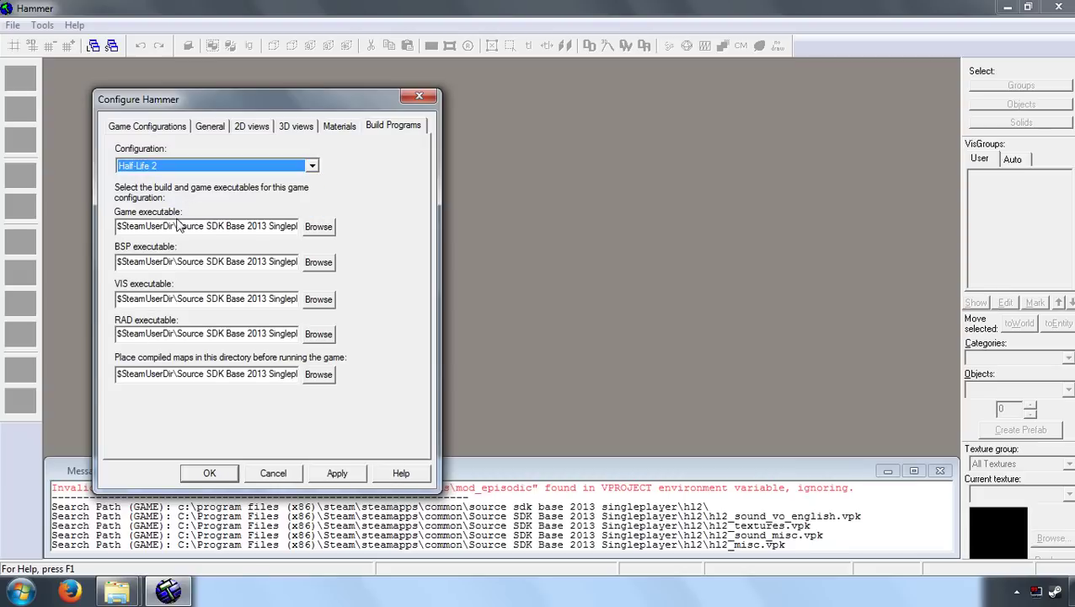
right_click(168, 225)
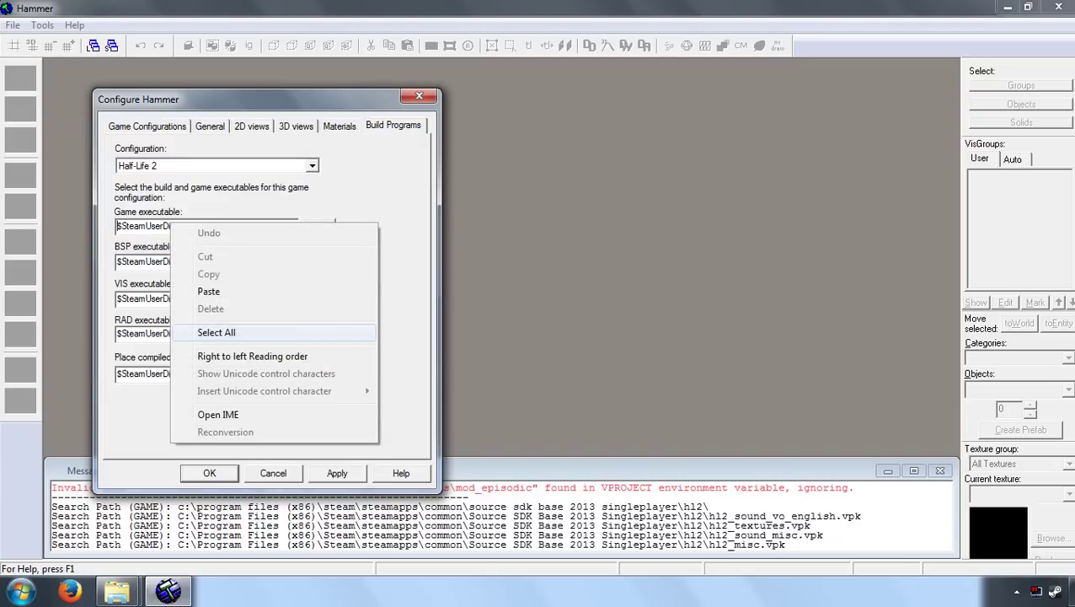
click(217, 334)
click(285, 171)
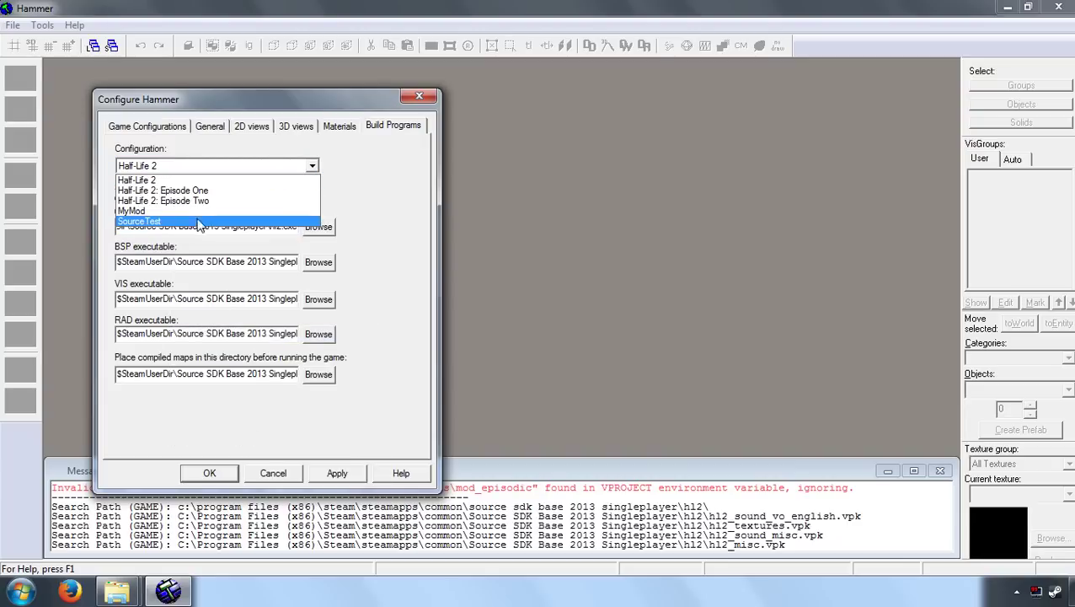
click(195, 214)
key(ctrl+v)
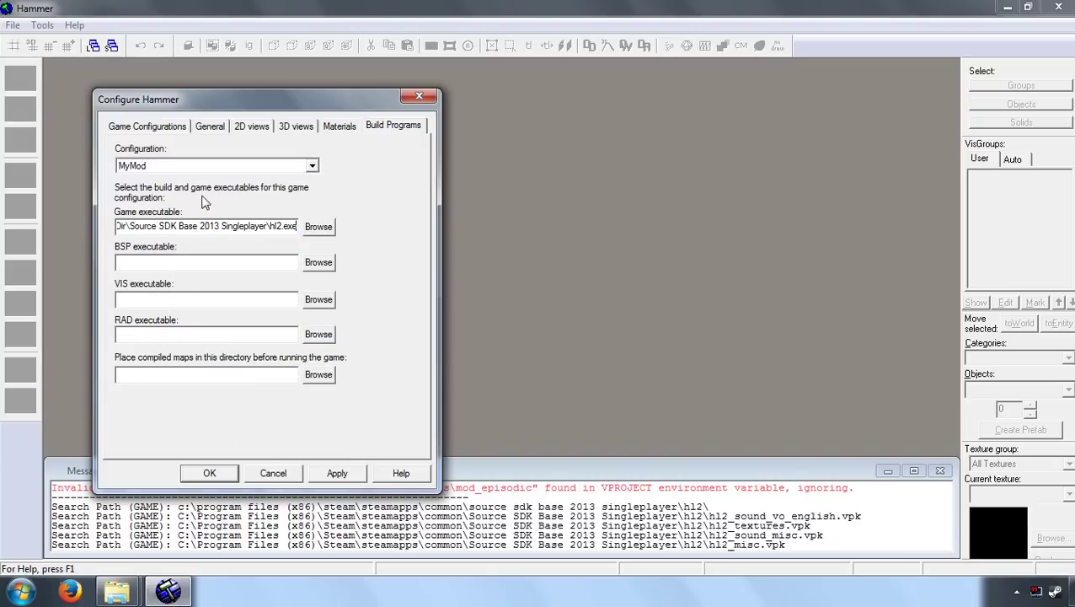
Copy the Half-Life 2 configuration's BSP executable path, ending in bin\vbsp.exe, into MyMod's BSP executable
click(220, 170)
click(218, 178)
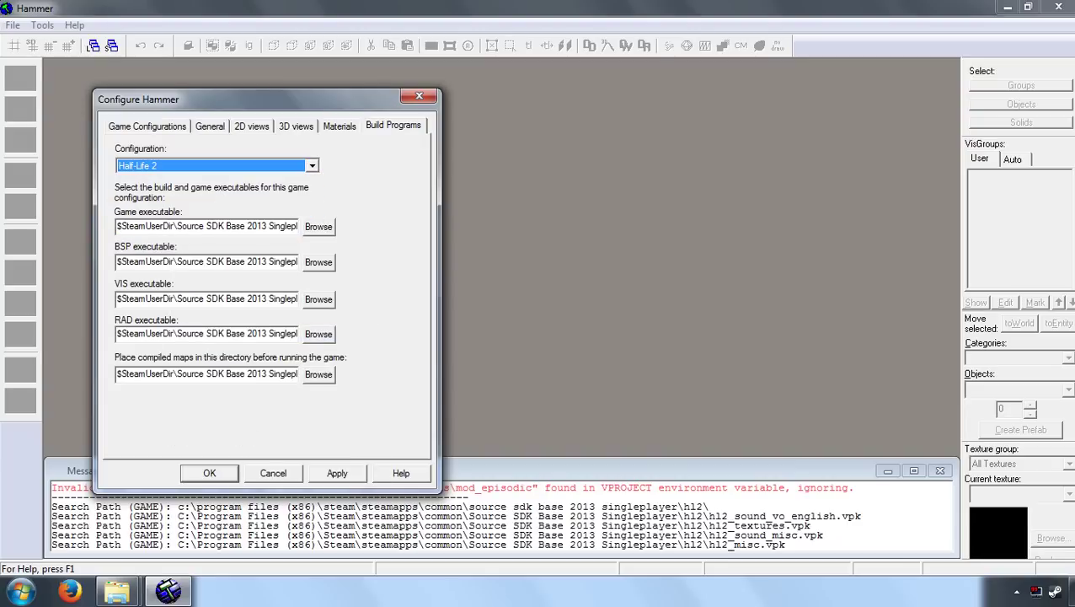
right_click(177, 263)
click(216, 362)
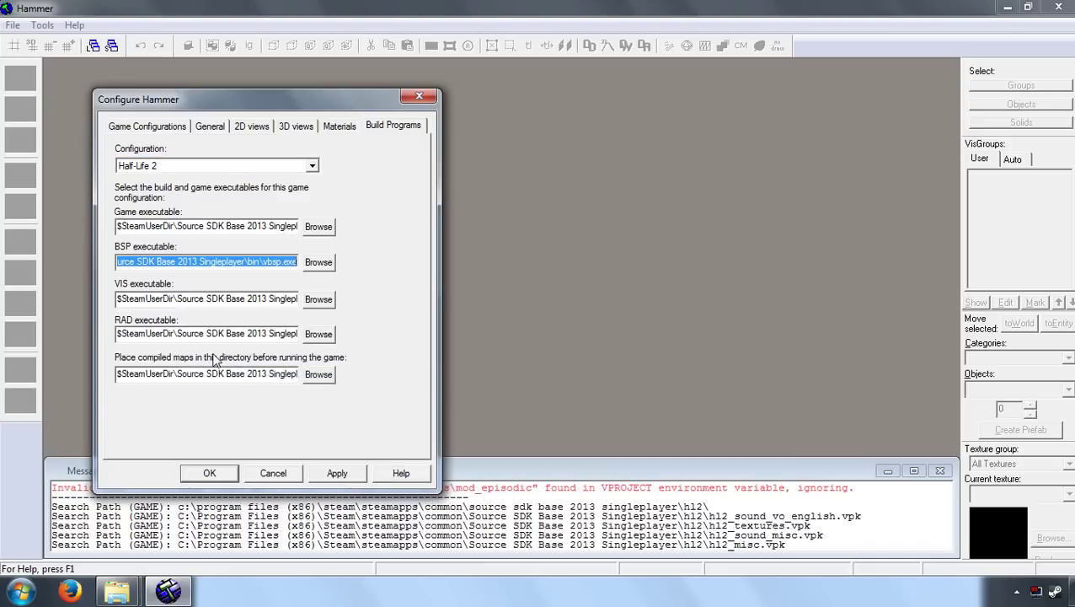
click(255, 168)
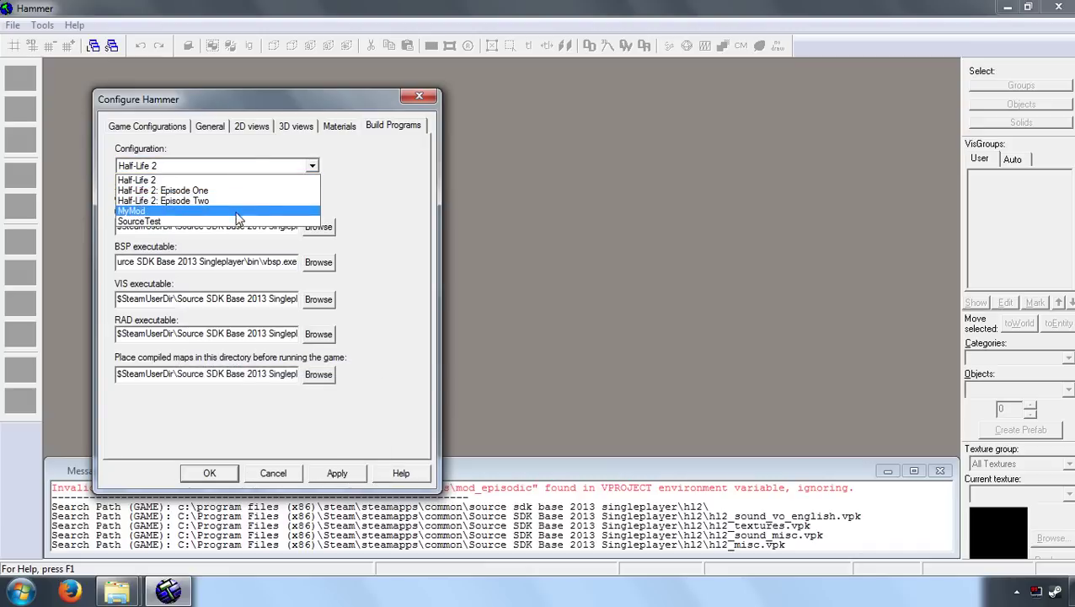
click(236, 213)
click(211, 262)
key(ctrl+v)
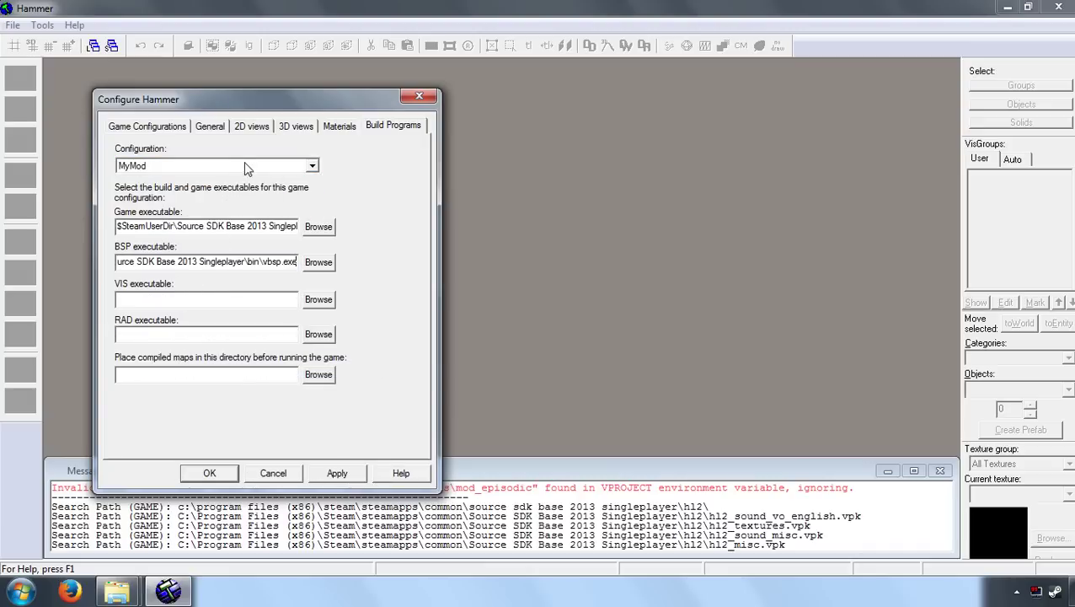
Copy the Half-Life 2 configuration's VIS executable path, ending in bin\vvis.exe, into MyMod's VIS executable
click(247, 168)
click(237, 181)
right_click(165, 300)
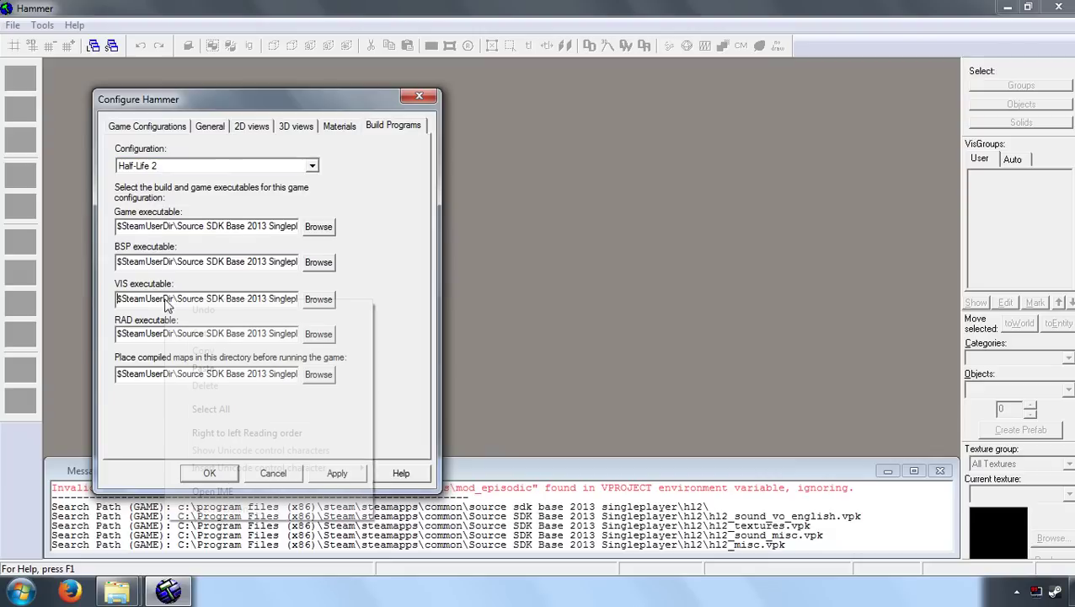
click(204, 411)
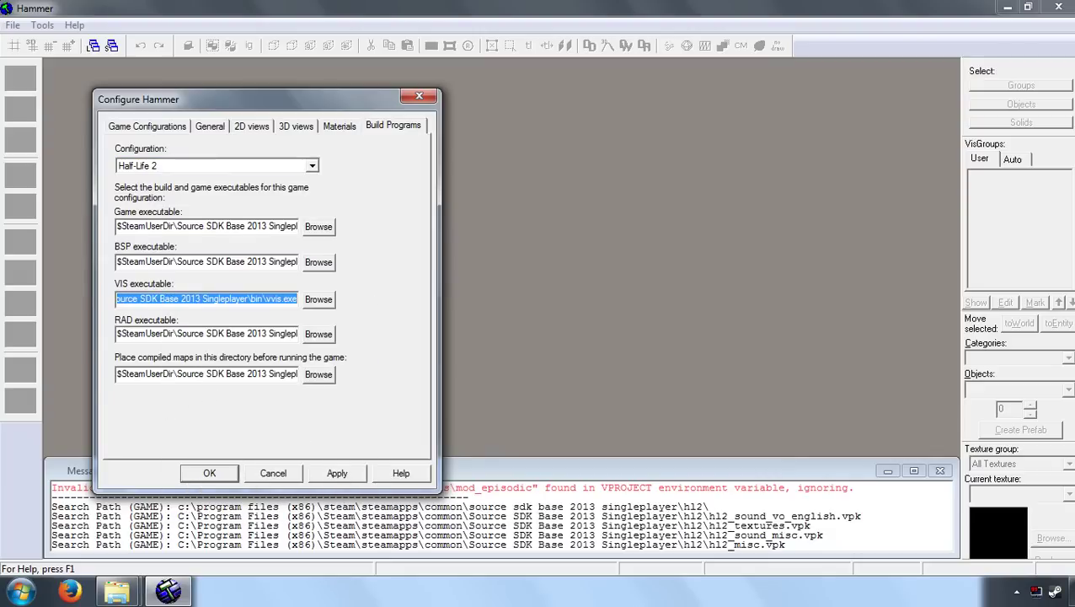
click(270, 169)
click(243, 214)
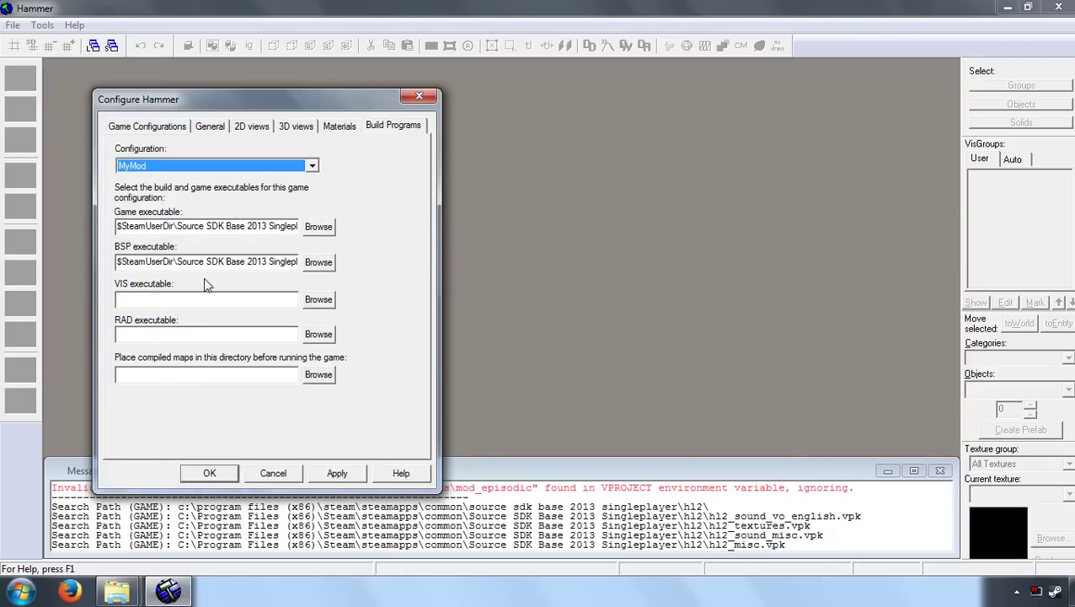
click(207, 299)
key(ctrl+v)
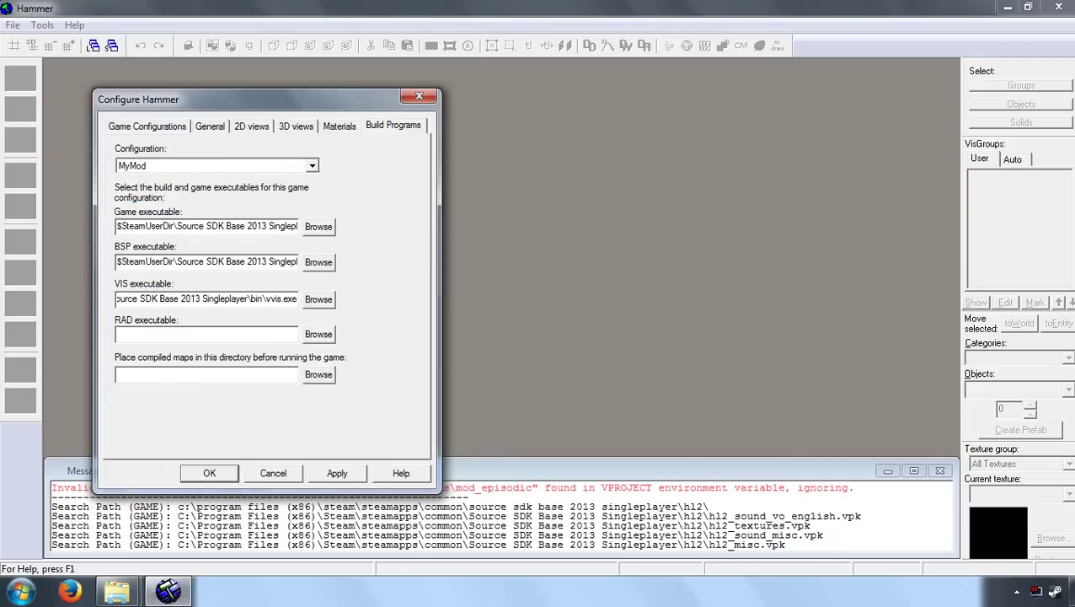
Copy the Half-Life 2 configuration's RAD executable path, ending in bin\vrad.exe, into MyMod's RAD executable
click(264, 167)
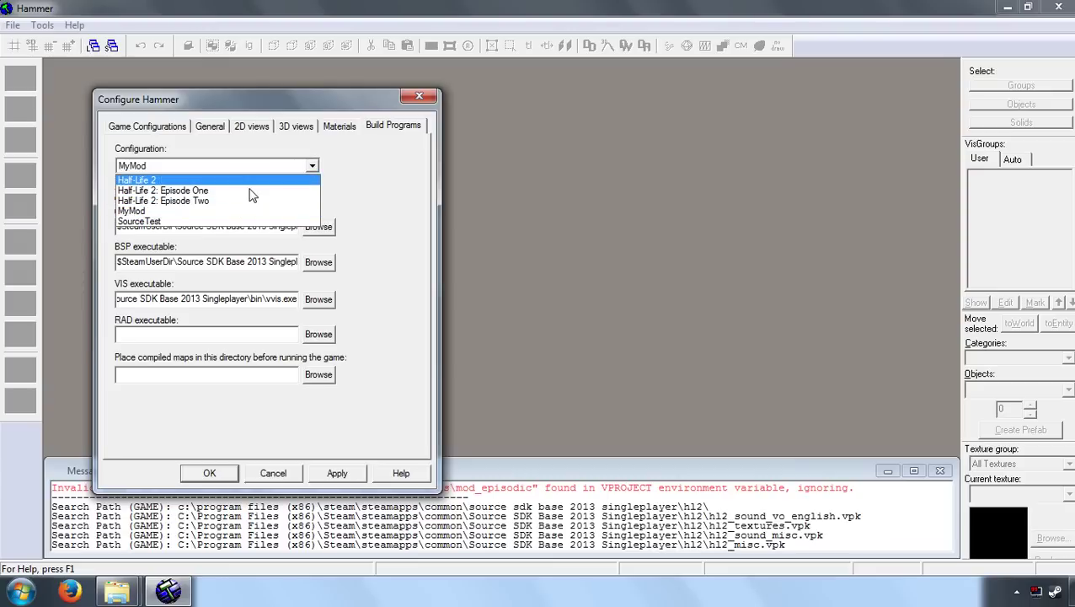
click(251, 179)
right_click(178, 338)
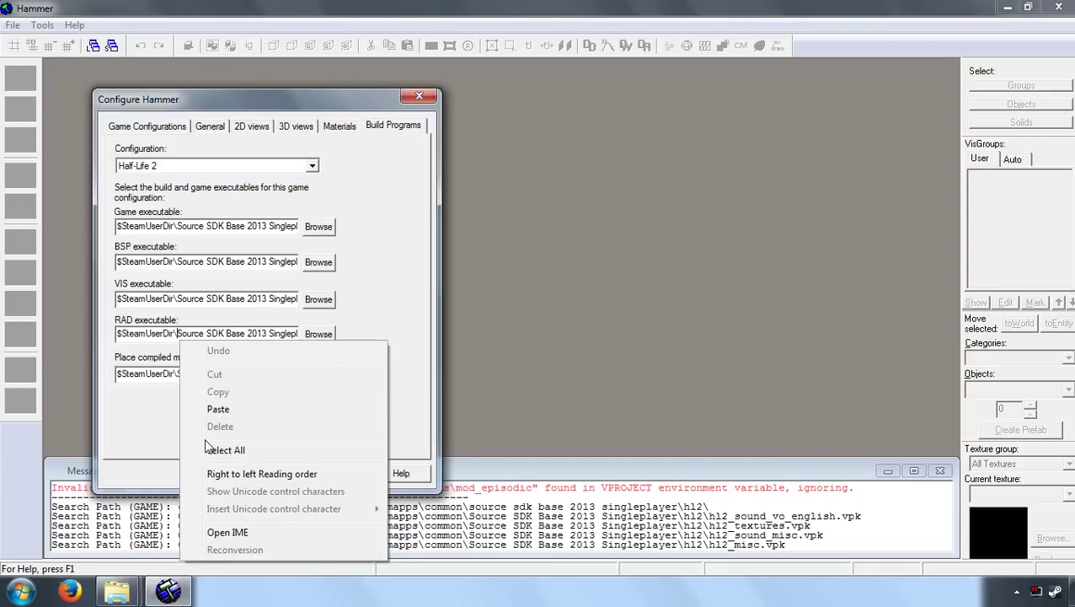
click(213, 449)
key(ctrl+c)
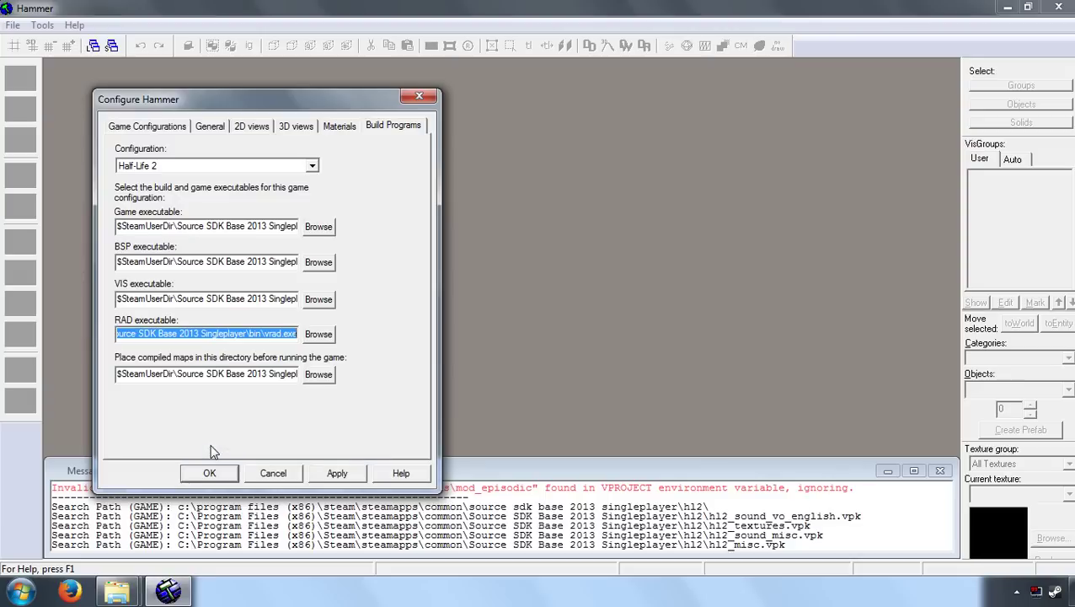
click(285, 168)
click(227, 218)
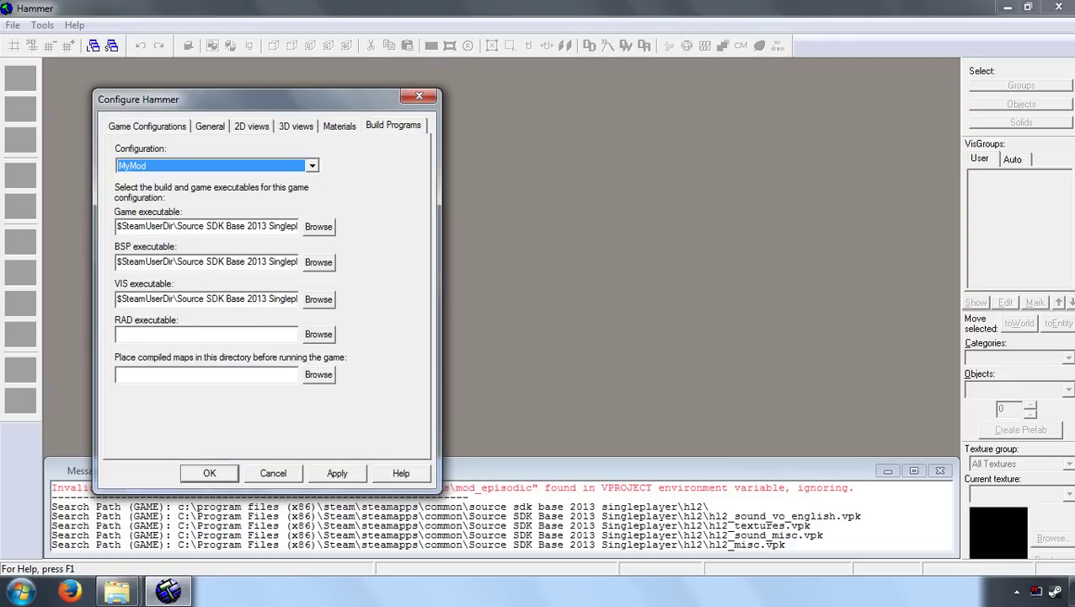
click(172, 334)
key(ctrl+v)
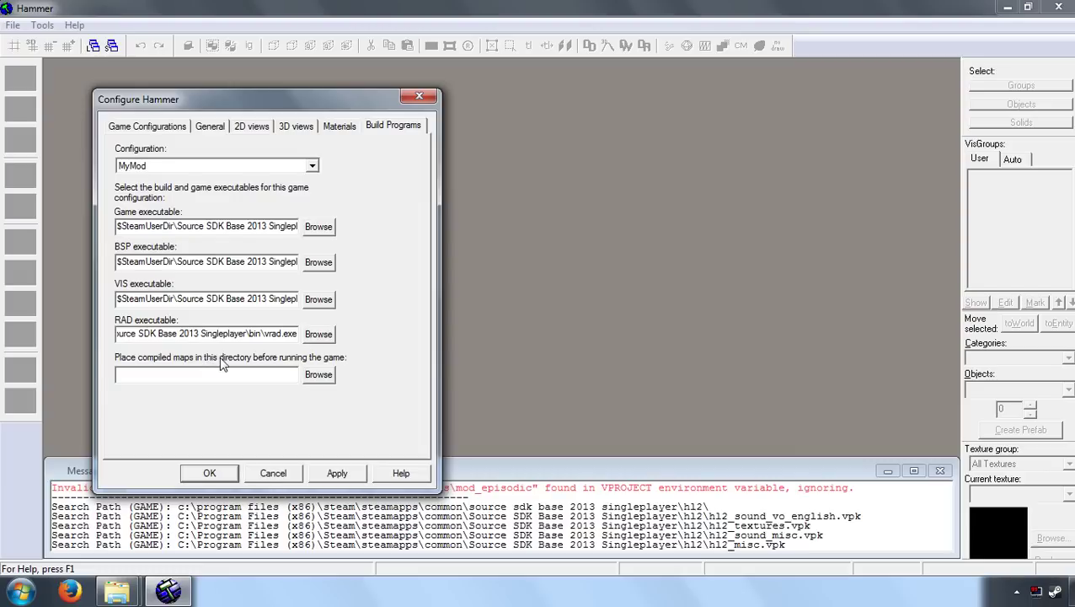
Copy the address of the sourcemods\mod_episodic\maps folder as text from Explorer and paste it as MyMod's compiled maps directory in Hammer
click(319, 375)
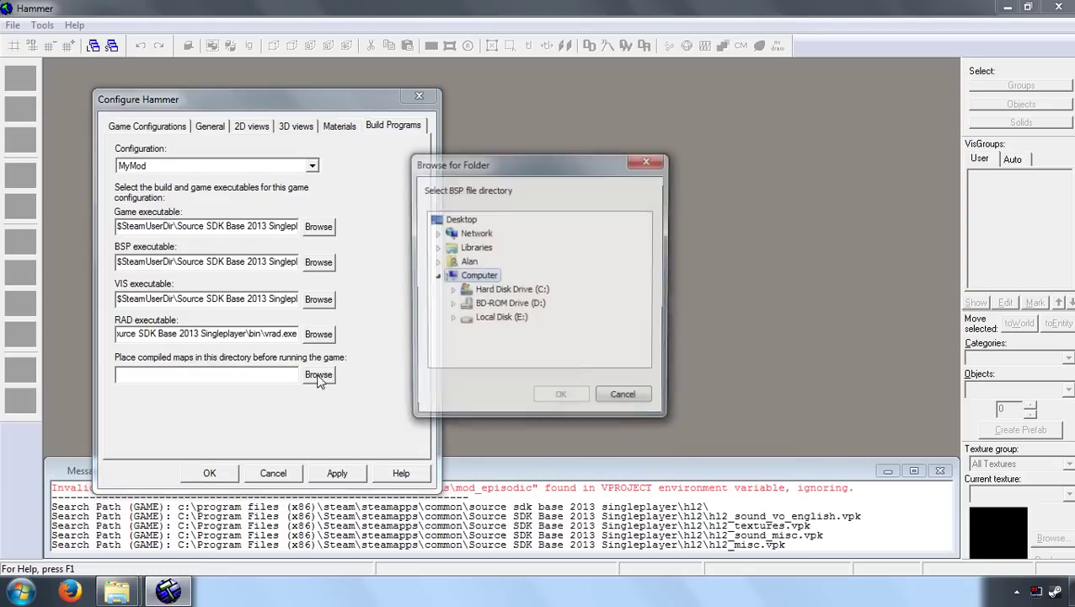
click(620, 402)
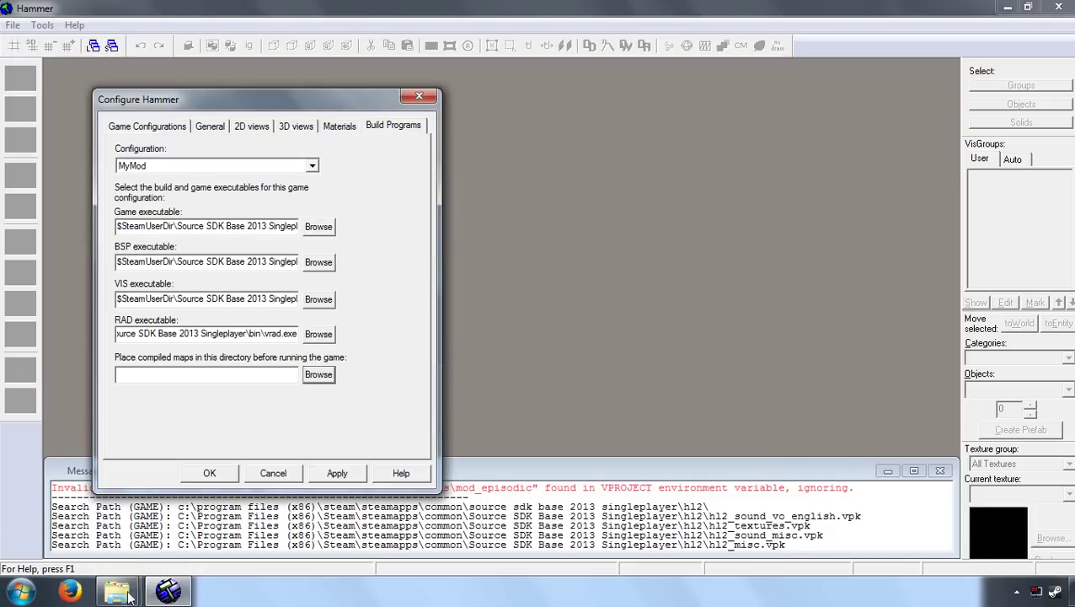
mouse_move(128, 597)
click(208, 497)
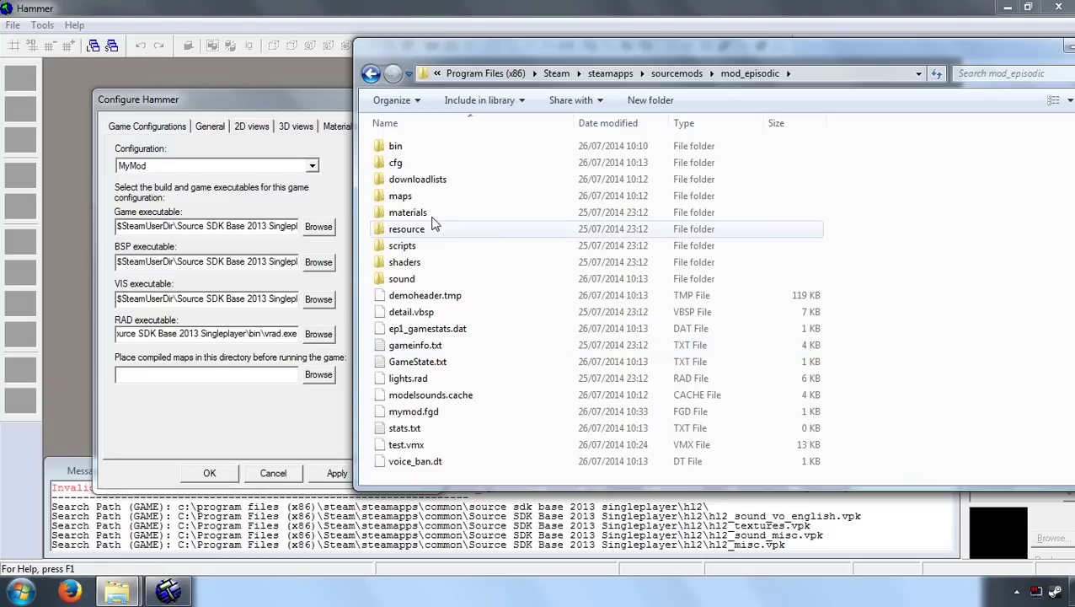
double_click(400, 196)
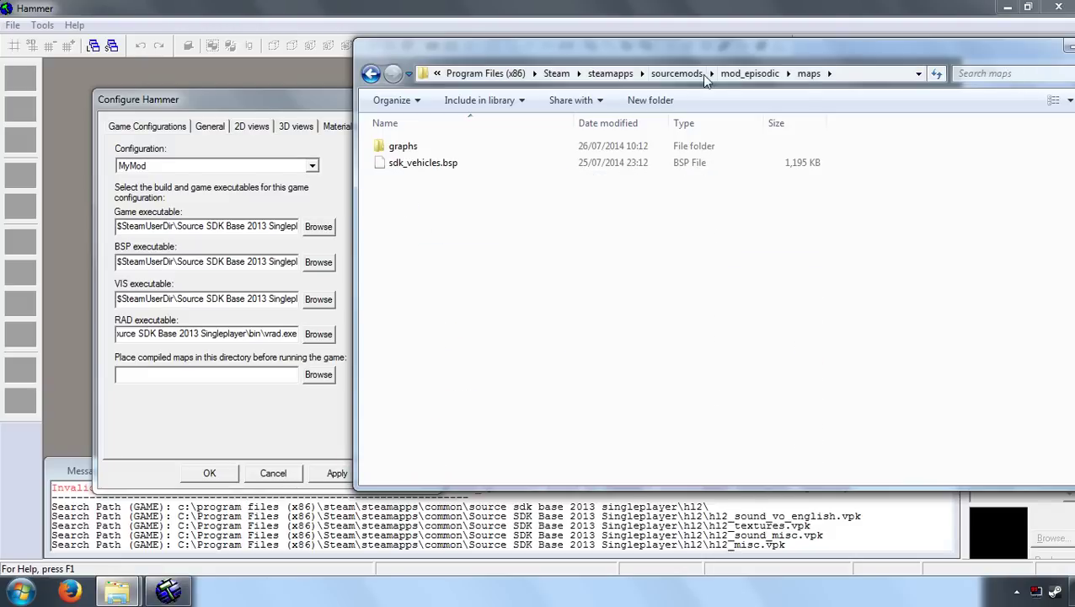
right_click(842, 74)
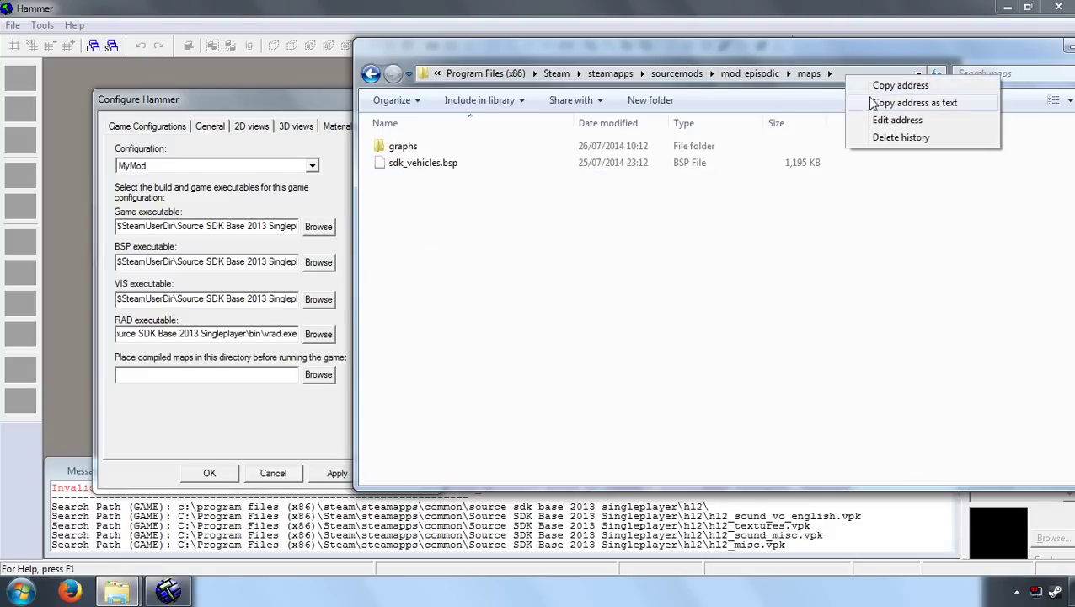
click(897, 105)
click(206, 374)
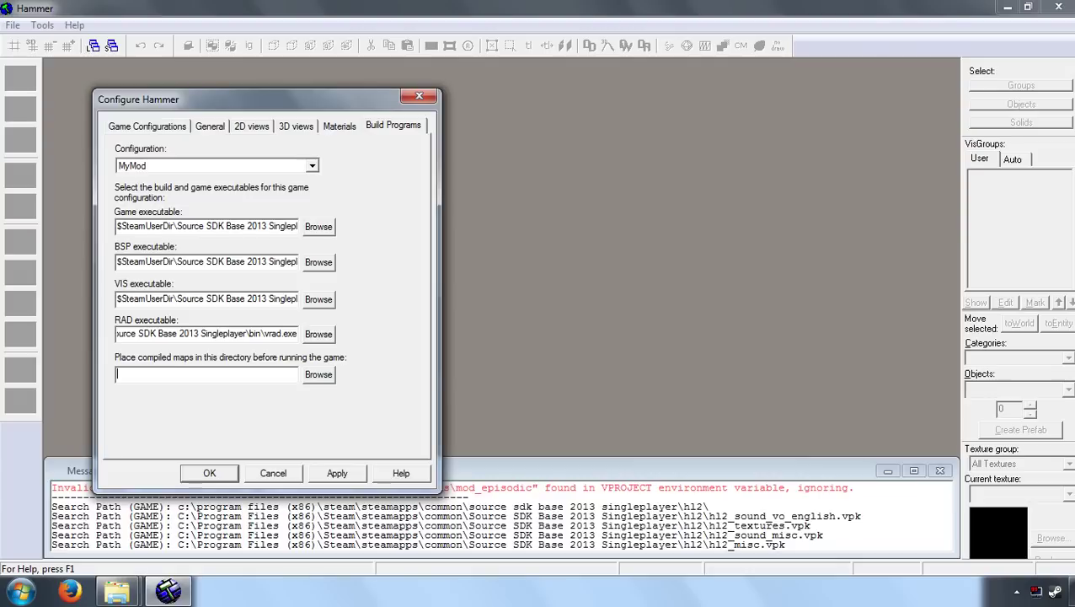
key(ctrl+v)
Accept the configuration changes and restart Hammer
click(209, 473)
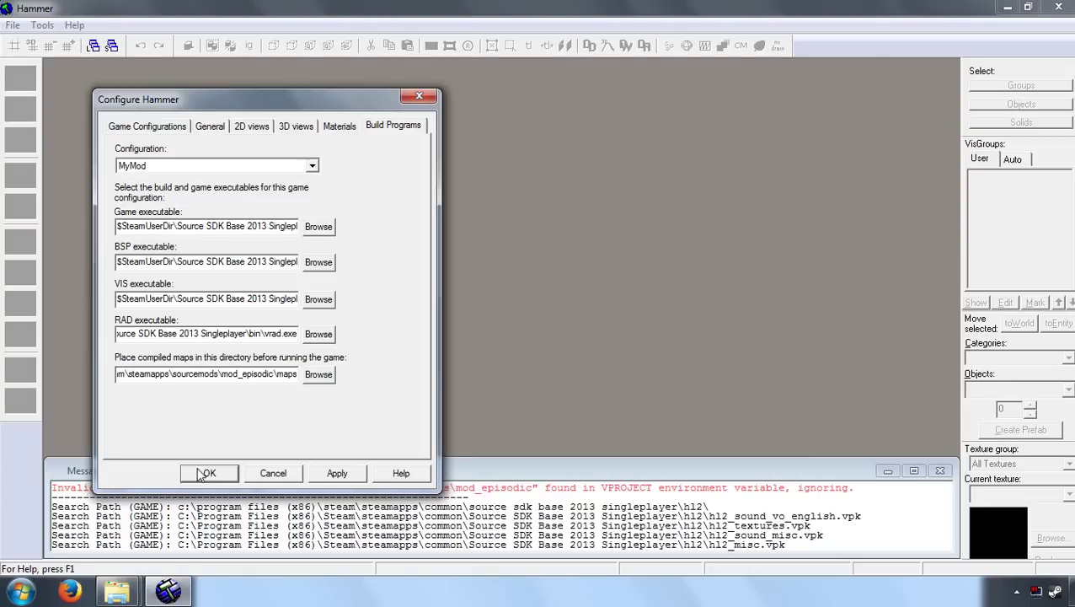
click(674, 348)
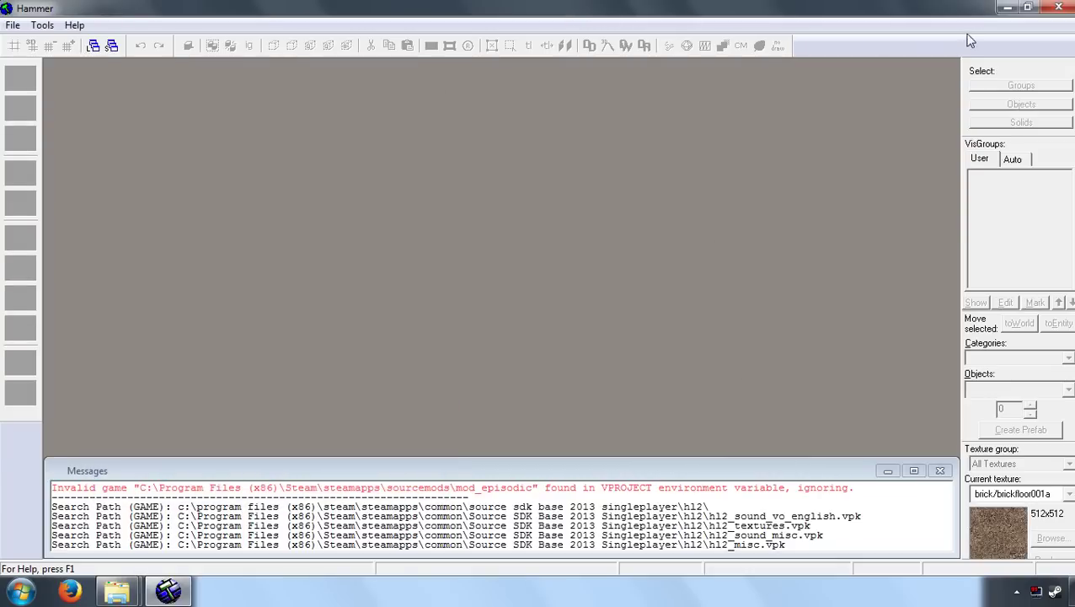
click(1059, 7)
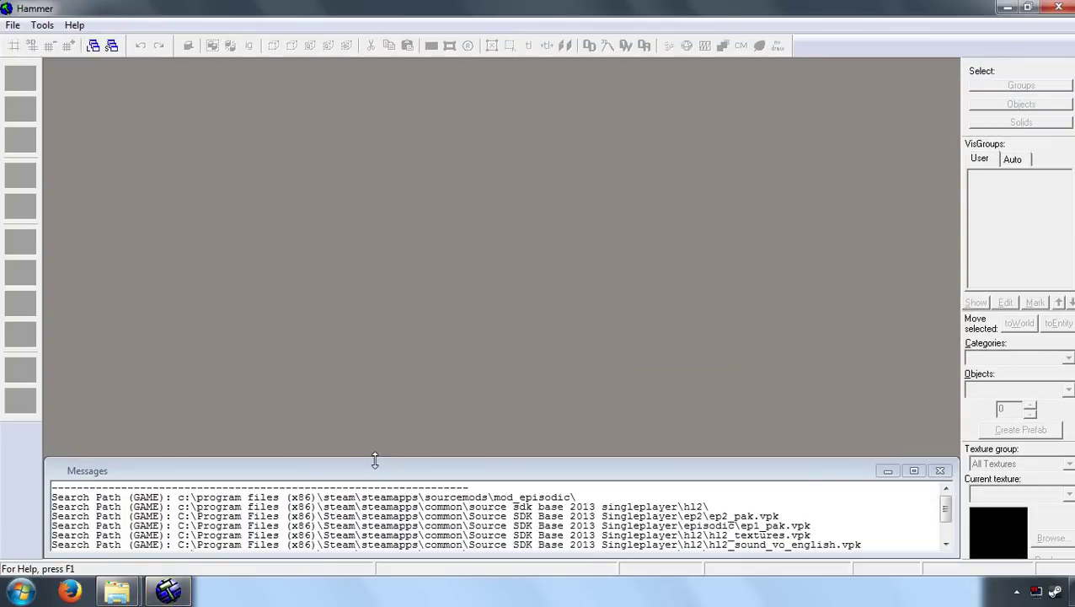
Enlarge the Messages window to read the listed game search paths, and create a new map
drag(371, 459, 403, 384)
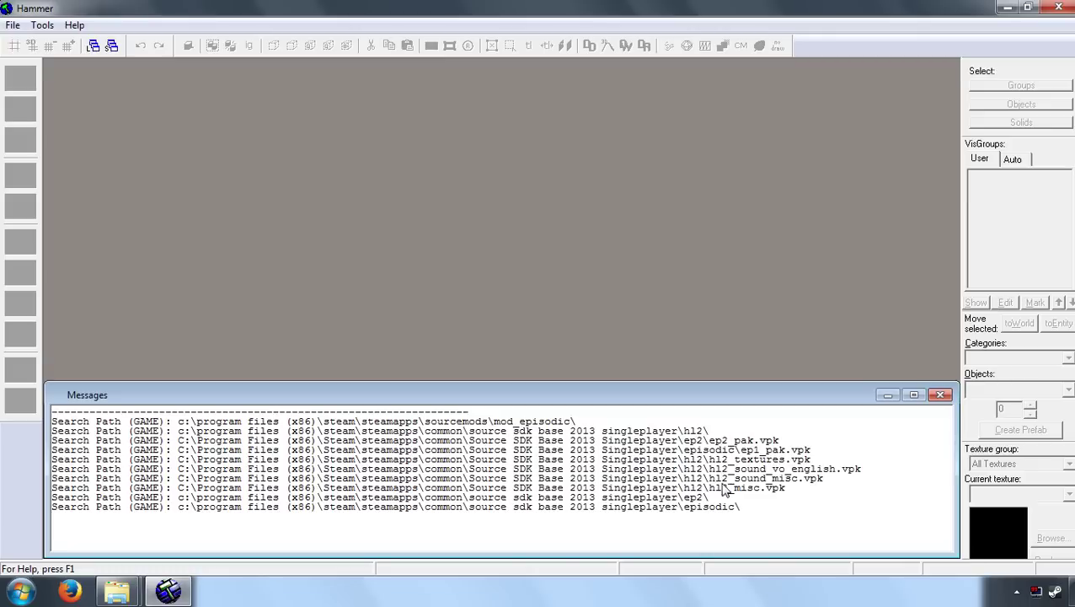
click(7, 9)
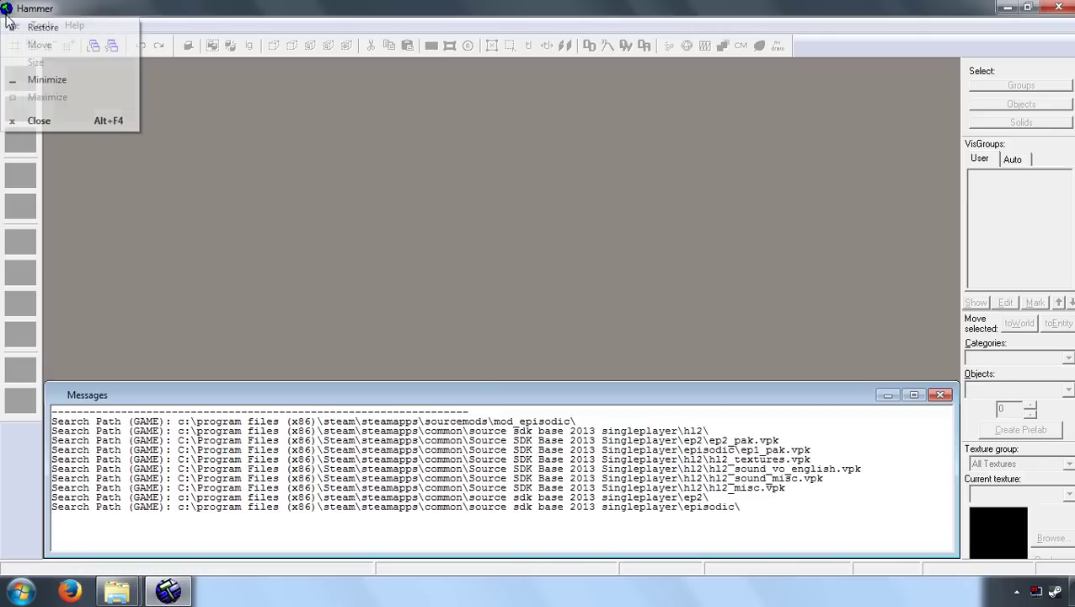
click(31, 7)
click(12, 25)
click(34, 43)
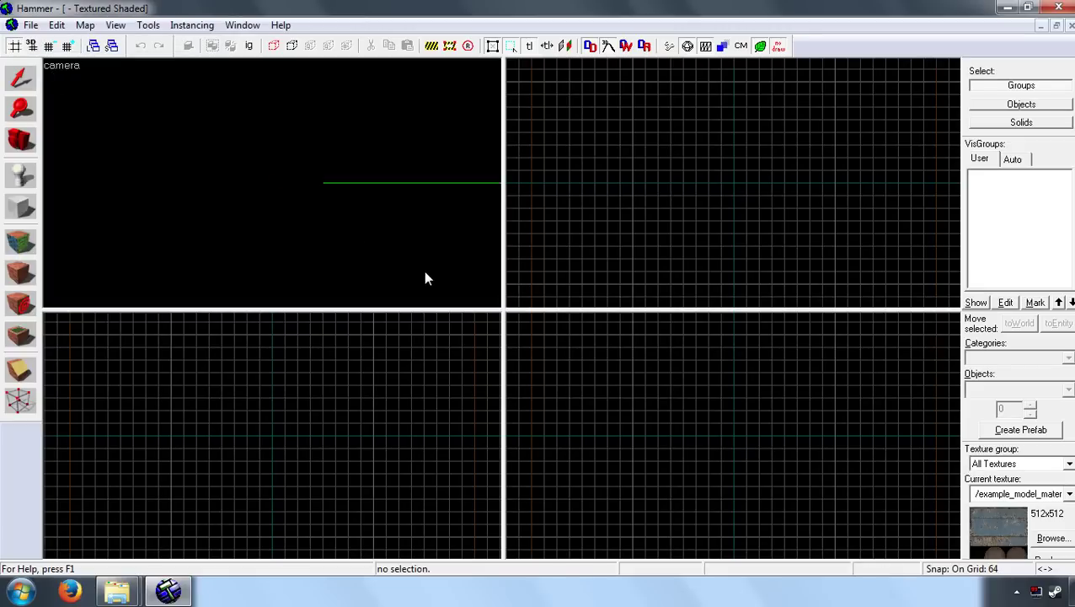
Activate the Block tool and choose brick/brickwall003a as the current texture
click(271, 182)
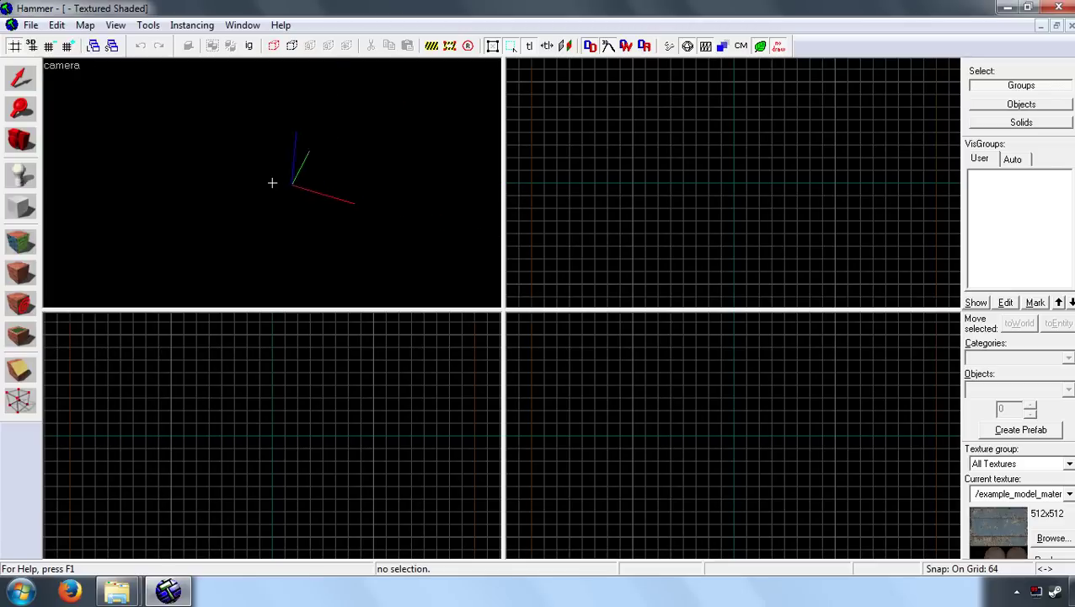
click(20, 207)
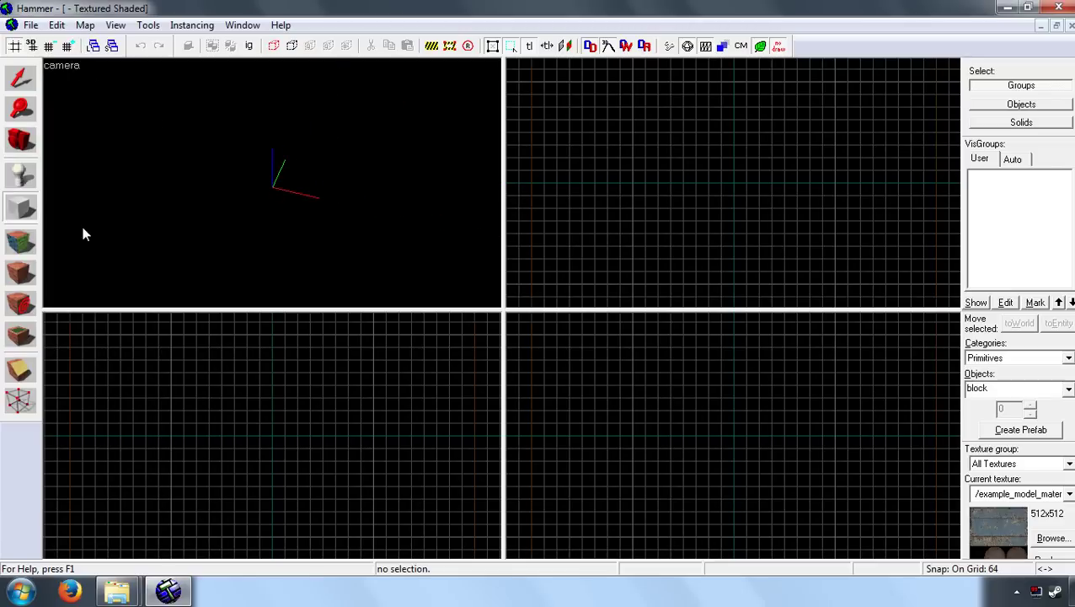
click(1045, 537)
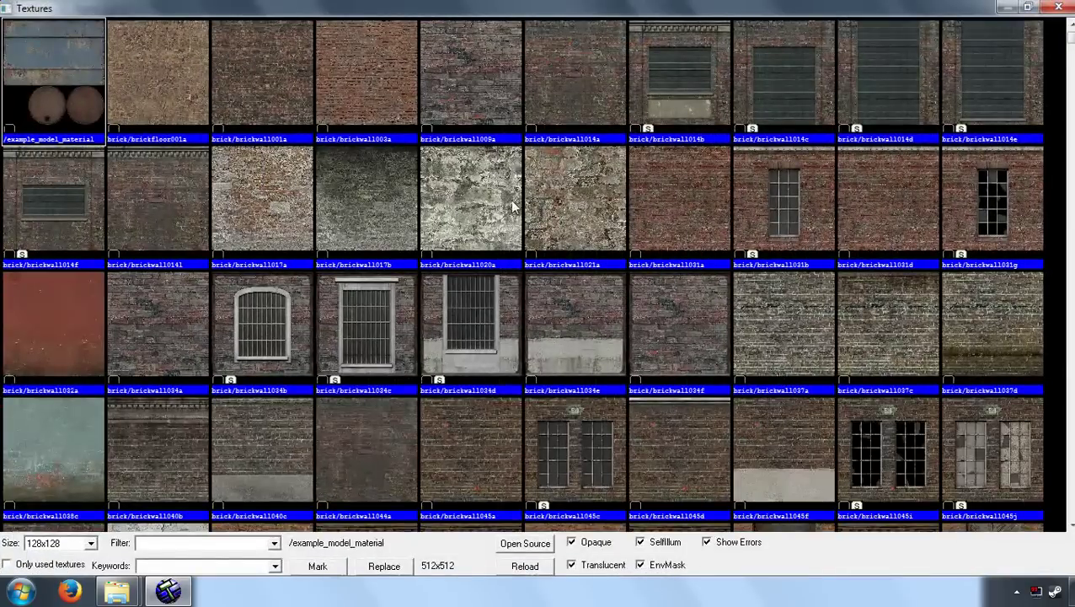
double_click(362, 102)
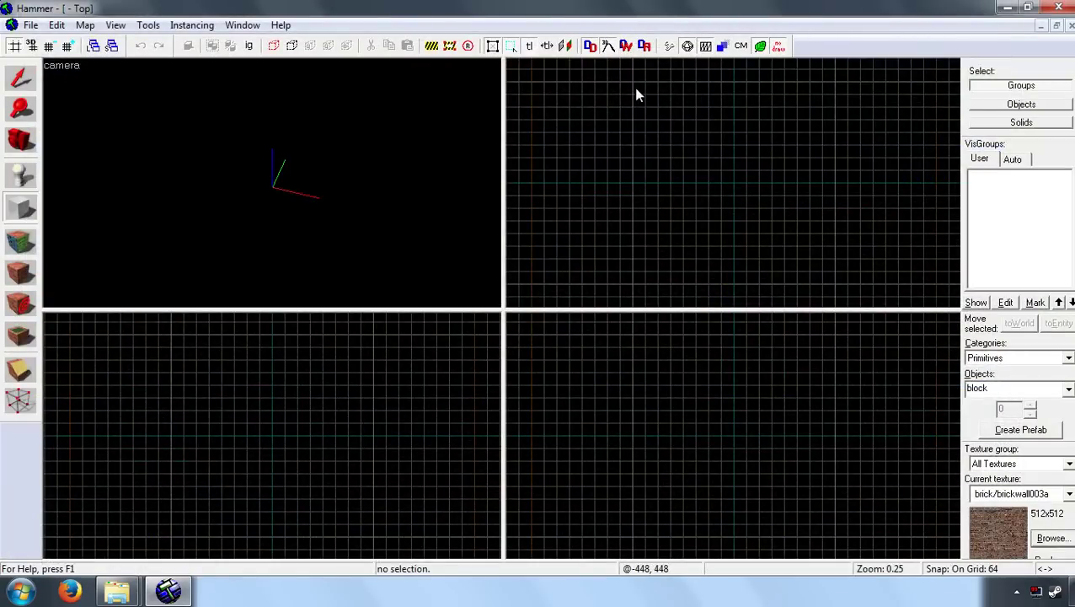
Create a block centred on the origin in the top view, 1024 by 1024 units and 64 units high
drag(631, 80, 824, 287)
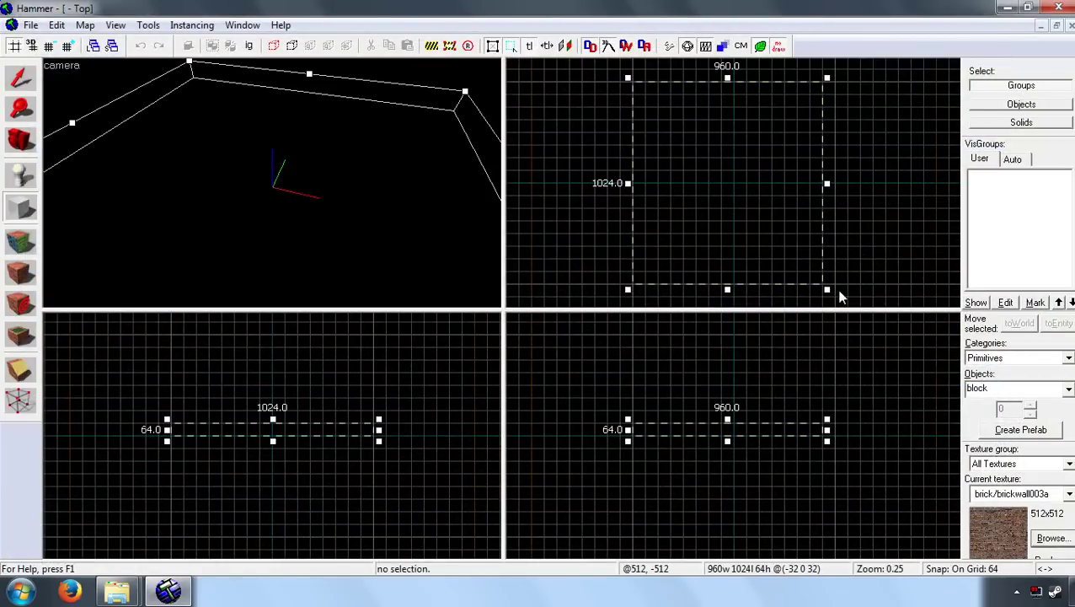
drag(827, 183, 838, 185)
key(Return)
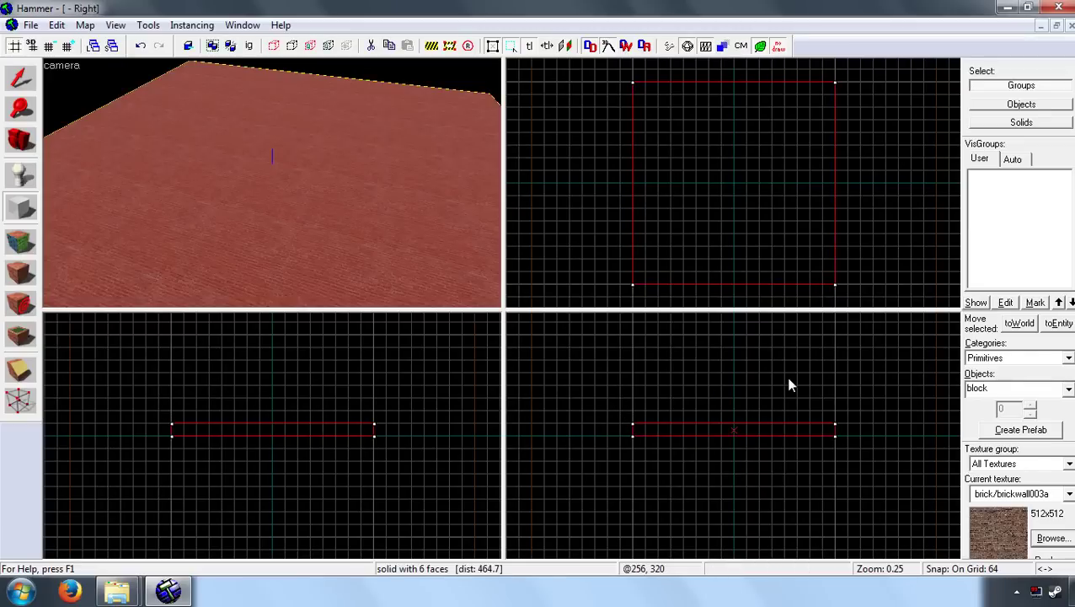
Select the block and raise its top face so that it is 512 units high
key(Down)
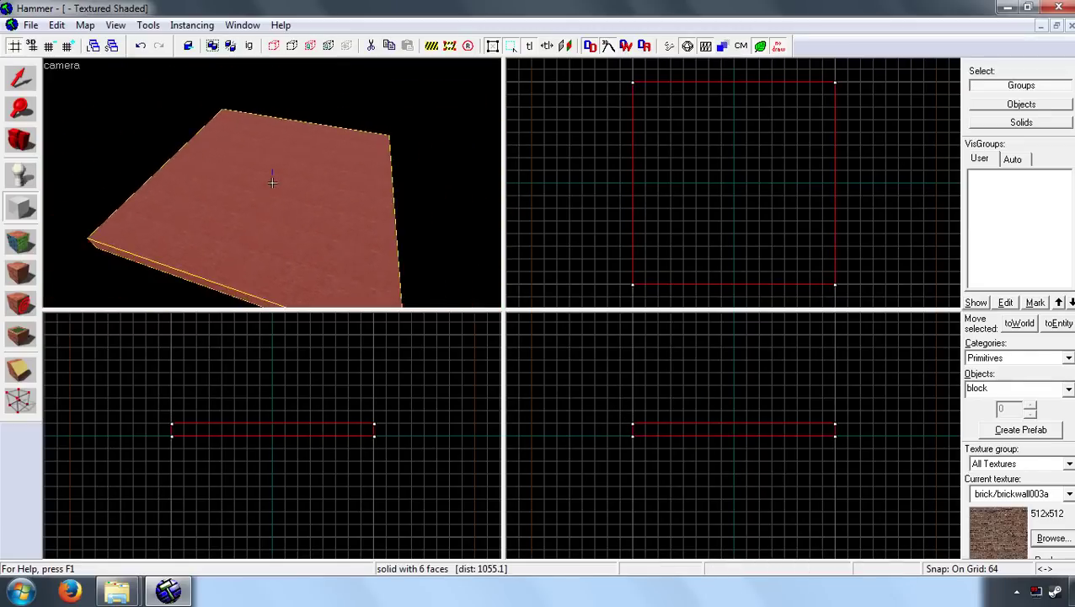
click(19, 78)
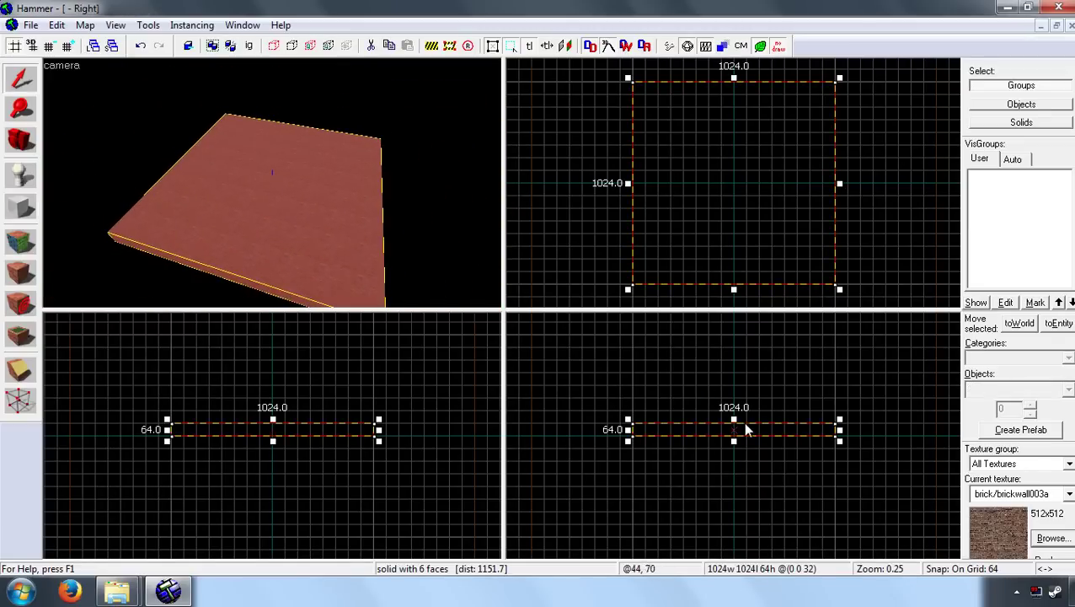
drag(737, 424, 743, 331)
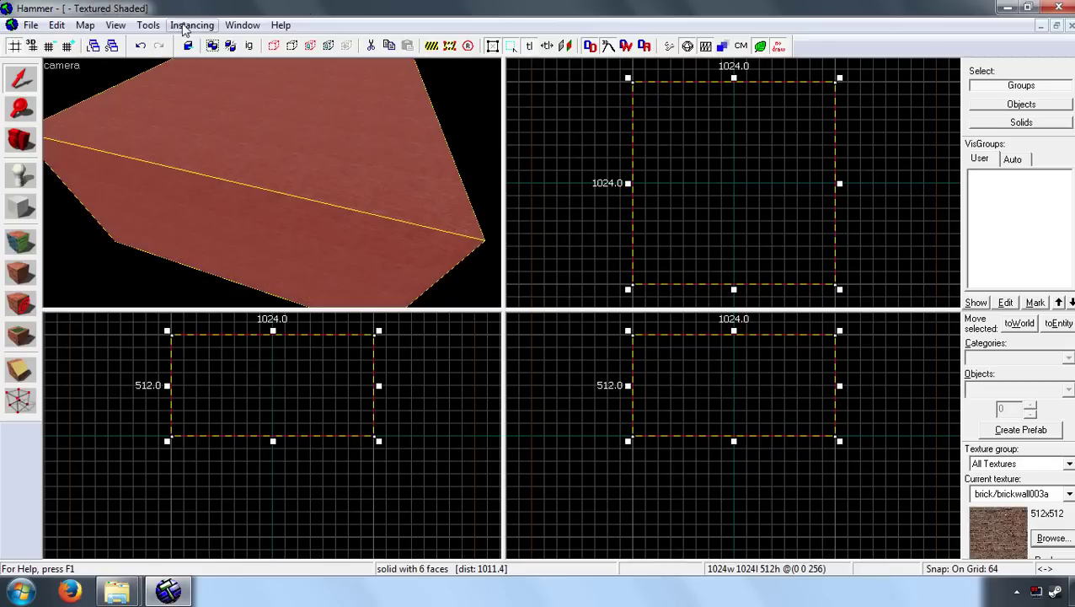
Hollow the block into a room with walls 32 units thick
click(148, 25)
click(181, 62)
key(Return)
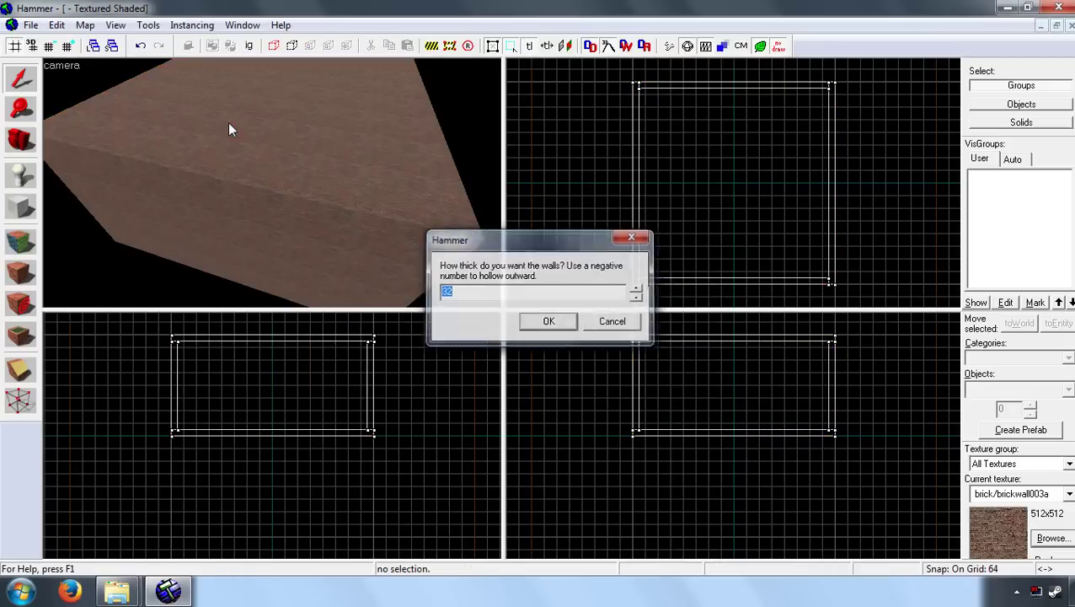
Place an entity on the room's floor near the centre and change its class to info_player_start
key(w)
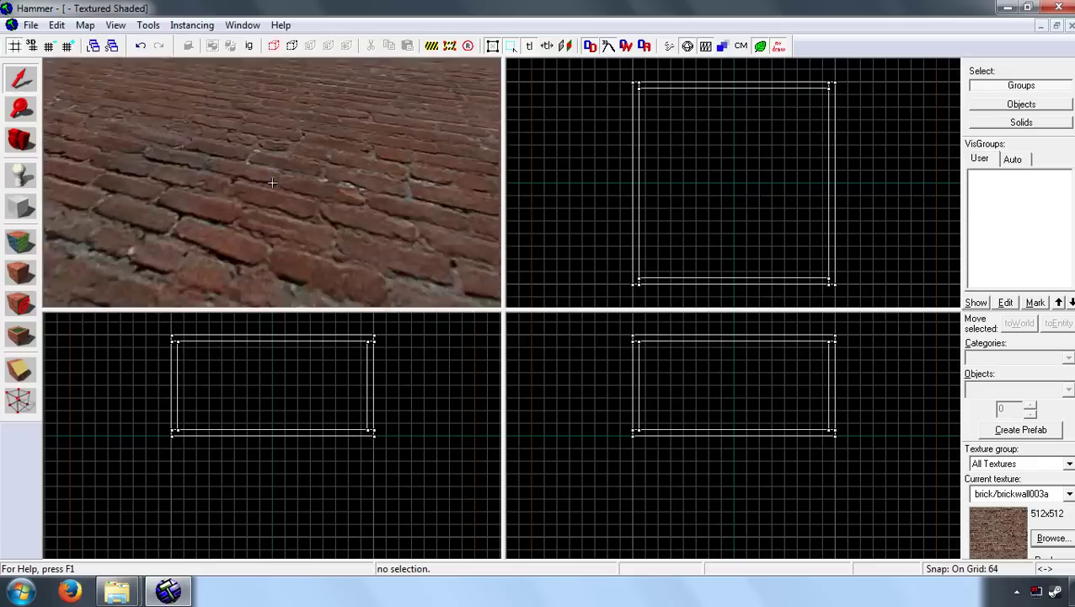
click(21, 171)
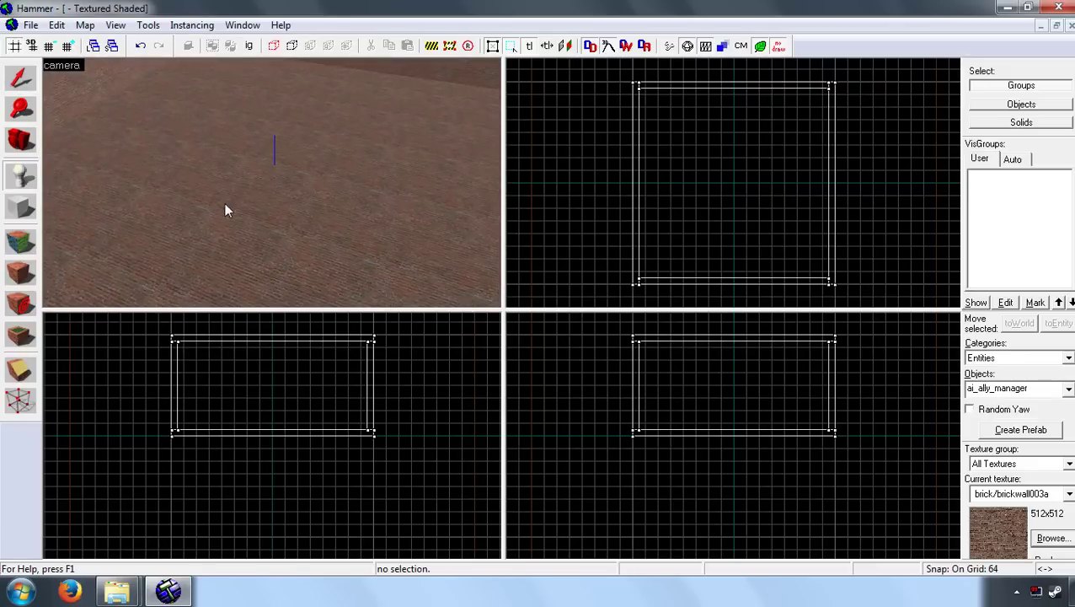
click(245, 178)
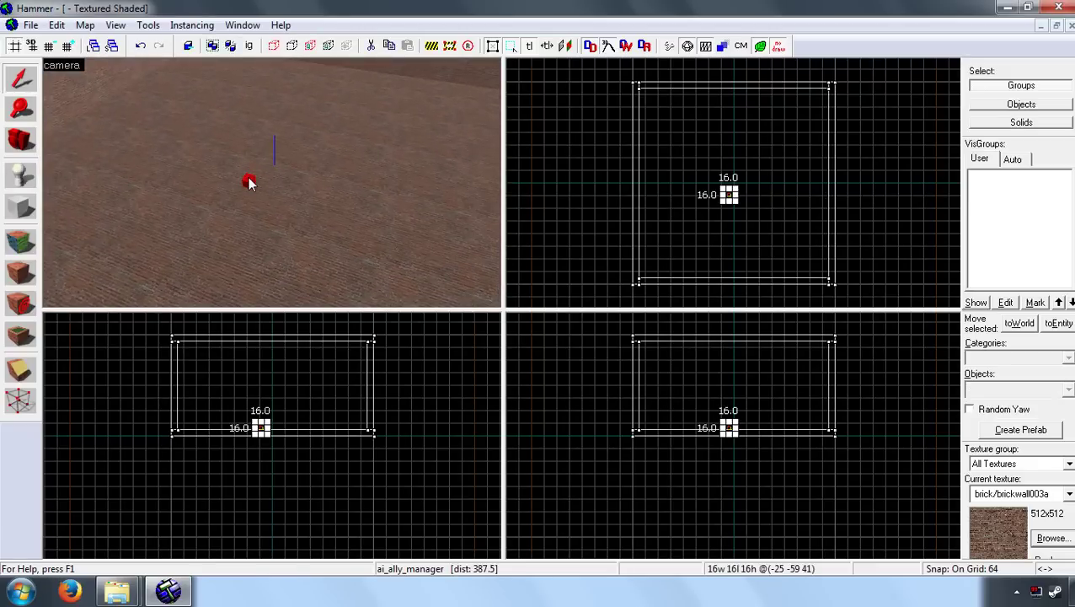
key(alt+Return)
double_click(370, 176)
key(BackSpace)
text(info_pl)
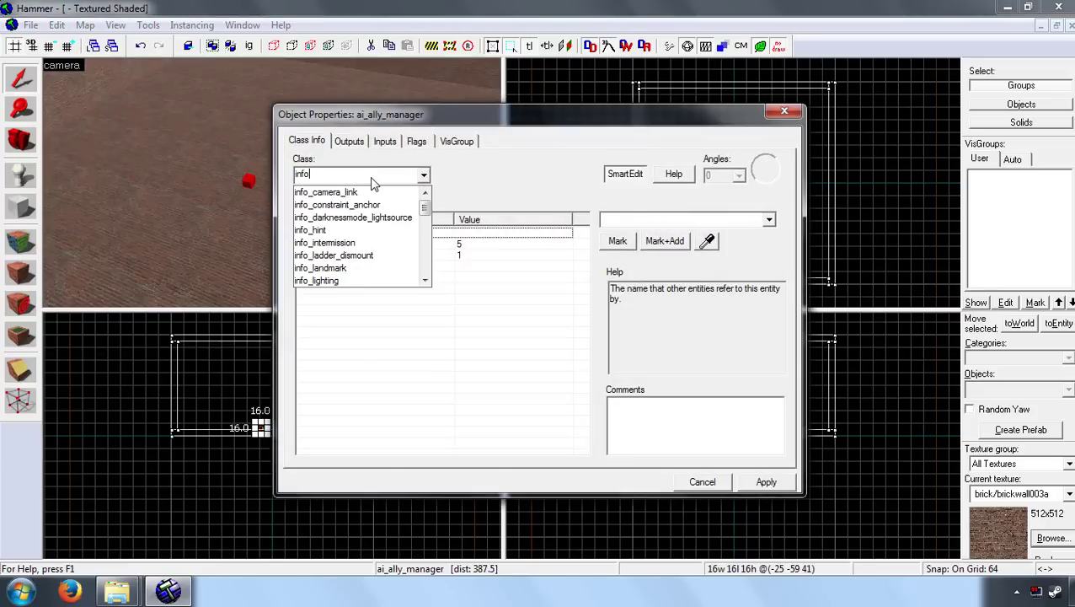
click(376, 200)
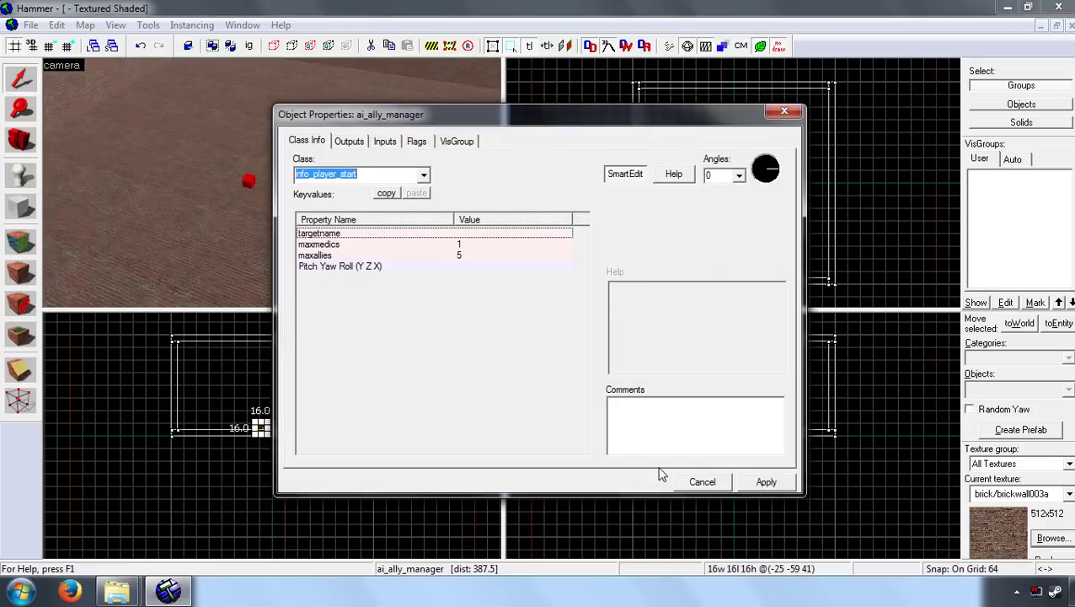
click(743, 480)
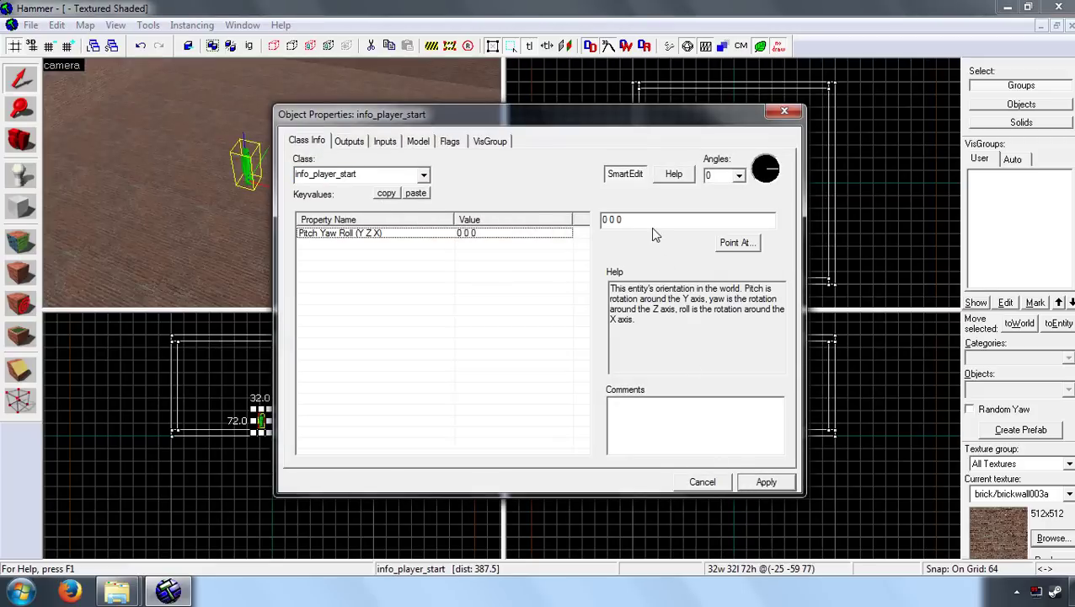
click(784, 112)
Place a second entity on the floor beside the player start and change its class to light
click(282, 205)
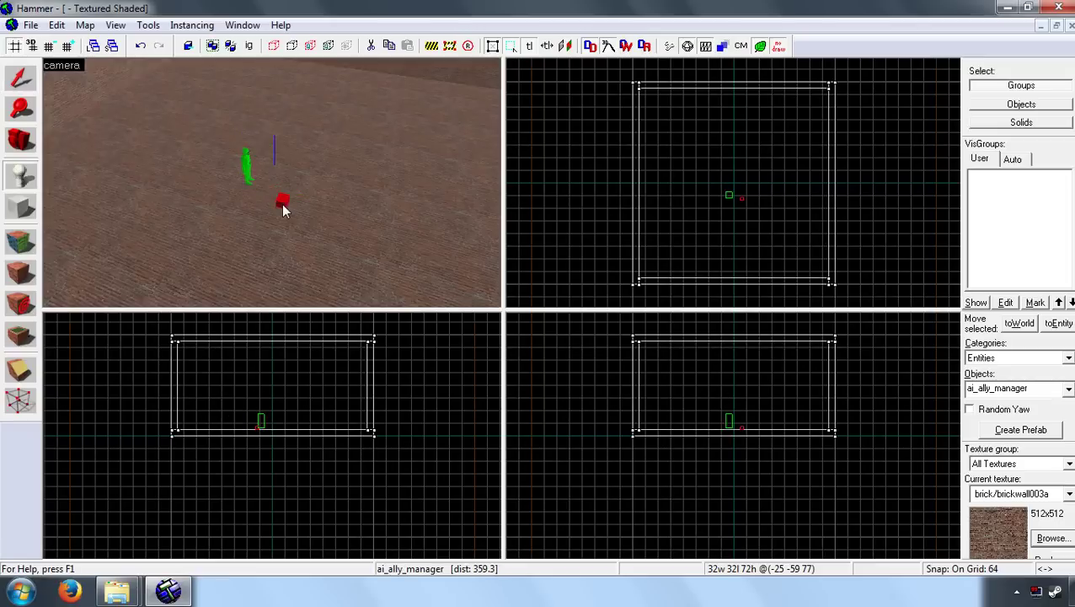
click(19, 80)
double_click(284, 205)
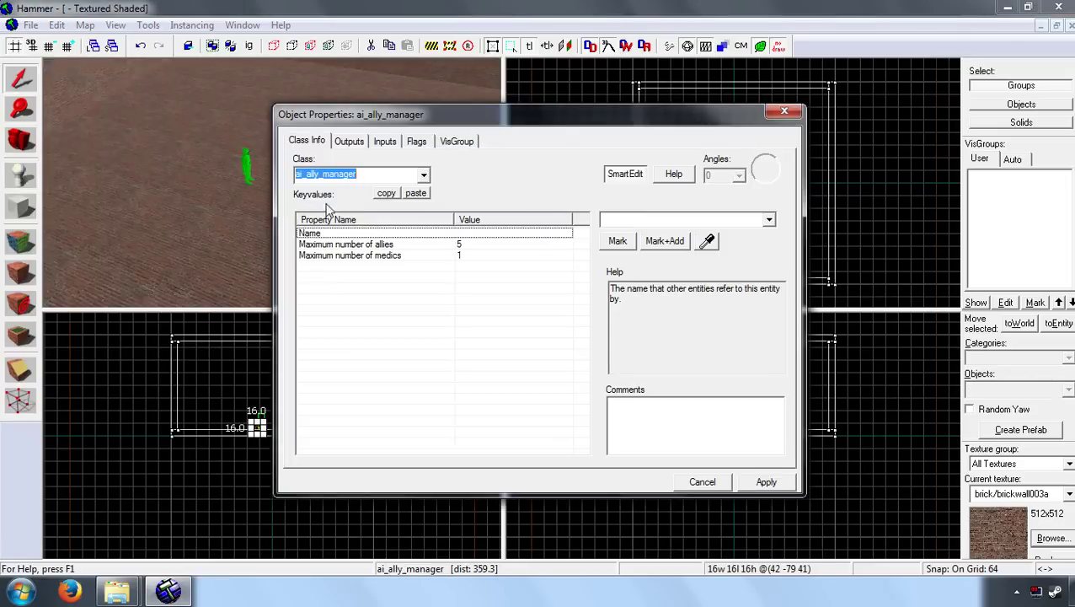
text(light)
click(355, 196)
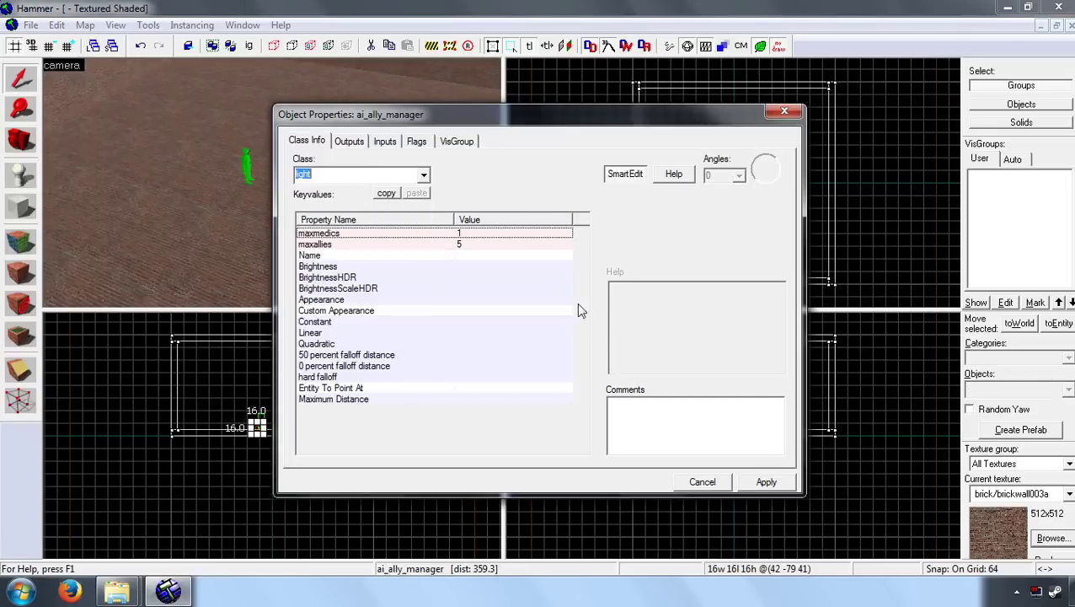
click(763, 481)
click(785, 112)
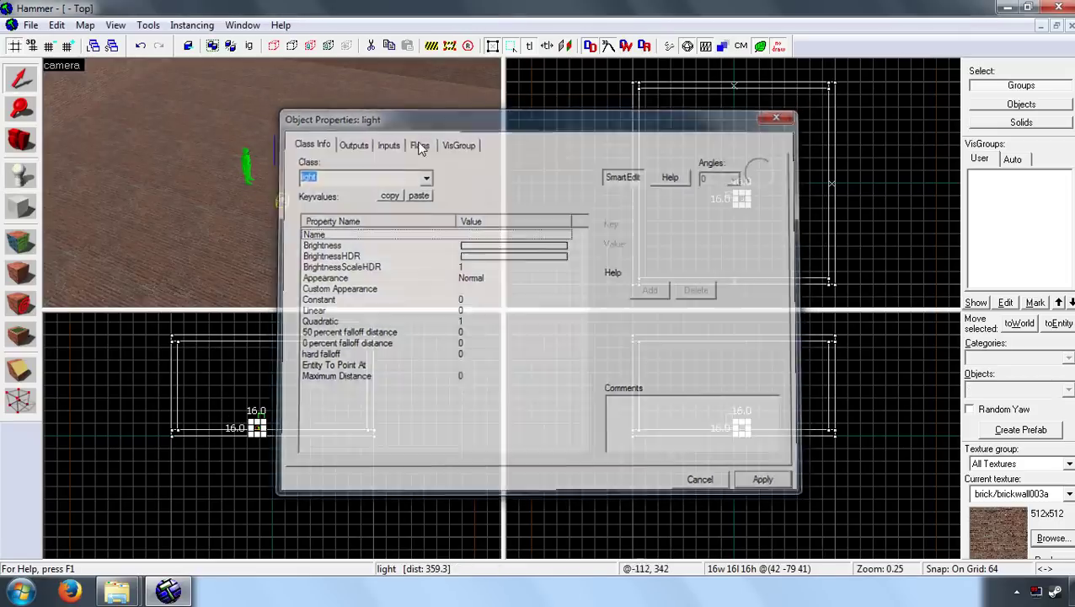
Place a third entity on the floor near the player start and change its class to prop_physics
click(236, 232)
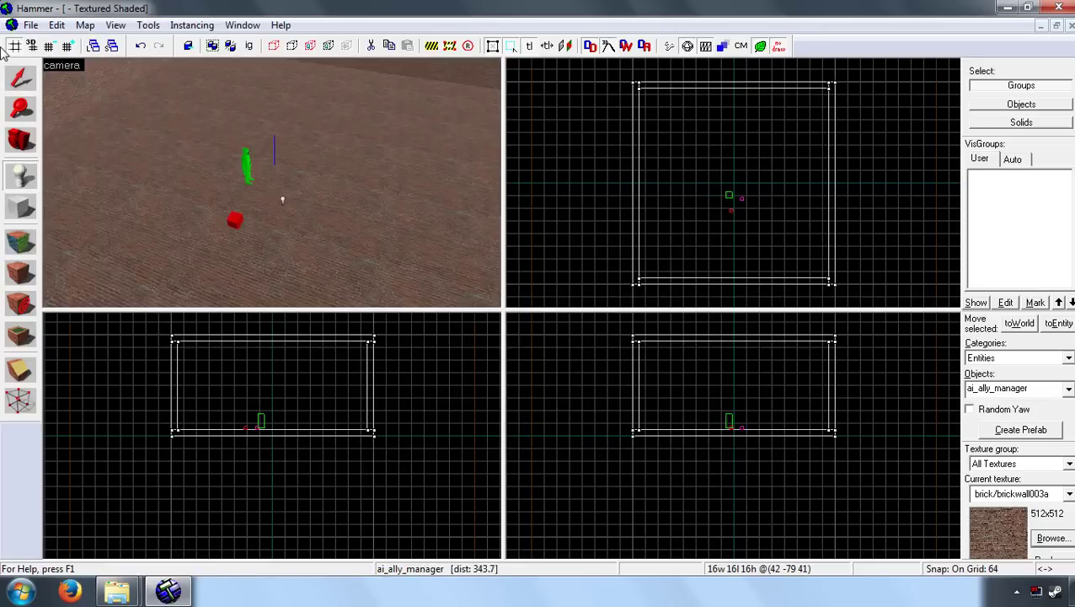
key(alt+Return)
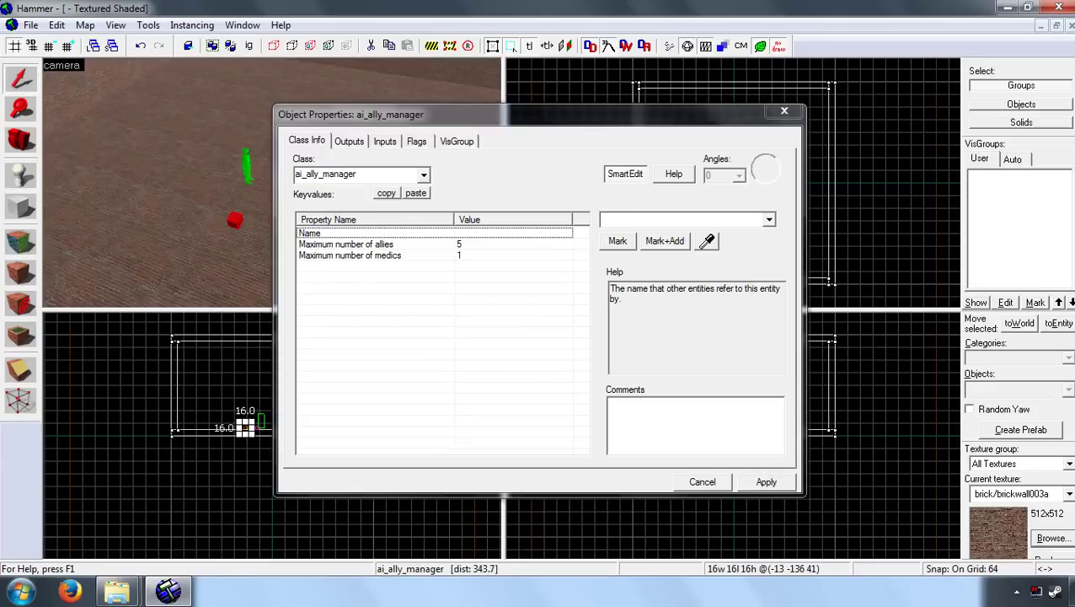
drag(355, 180, 285, 183)
text(physics)
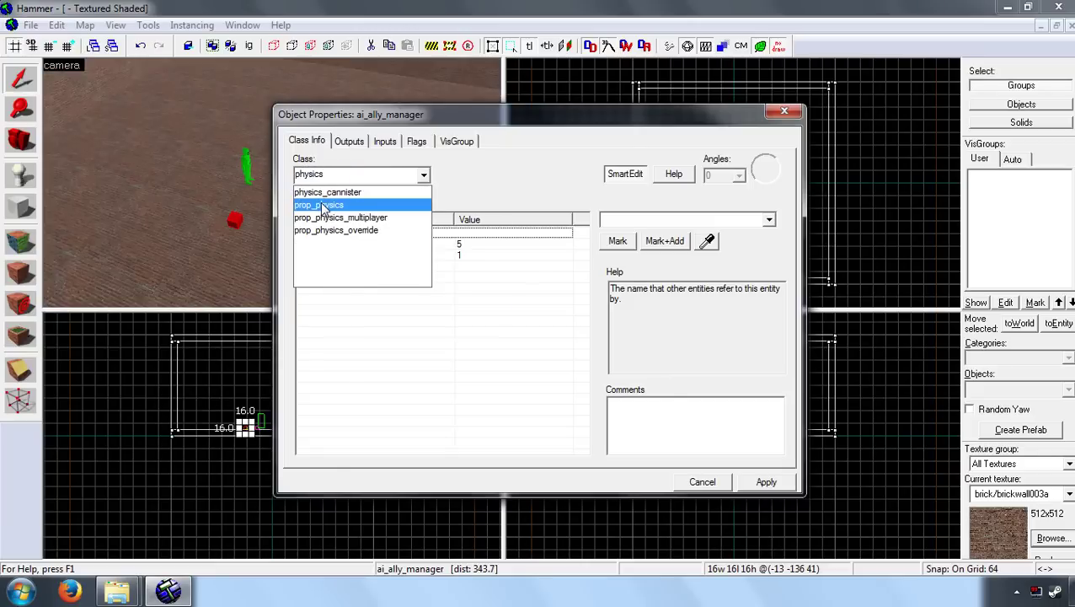
click(319, 205)
click(766, 481)
Set the physics prop's world model to models/props_junk/wood_crate001a.mdl and move the crate to -30 -158 52
click(534, 266)
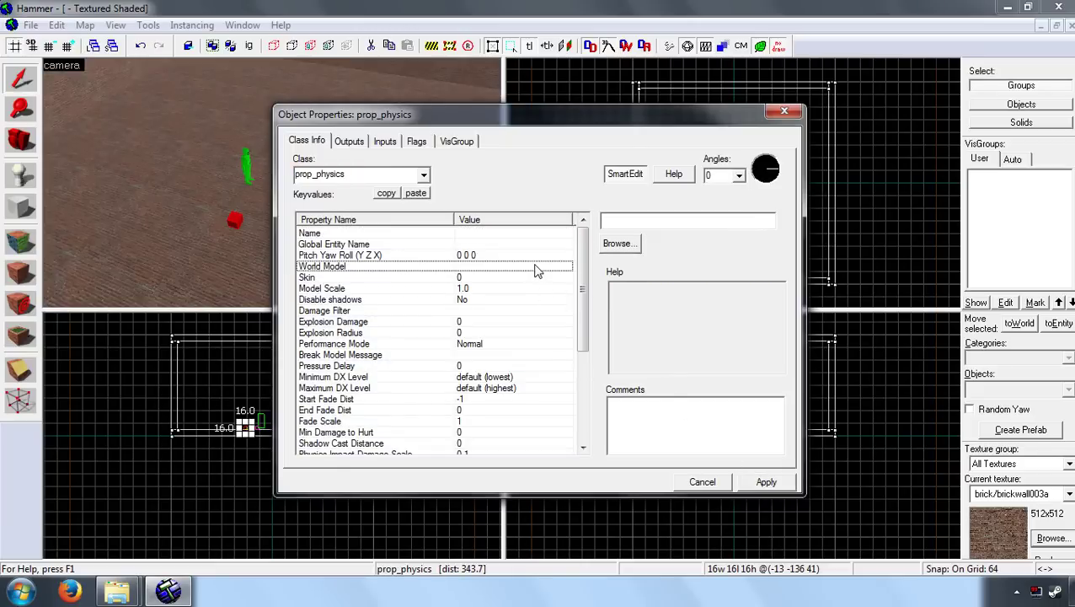
click(617, 242)
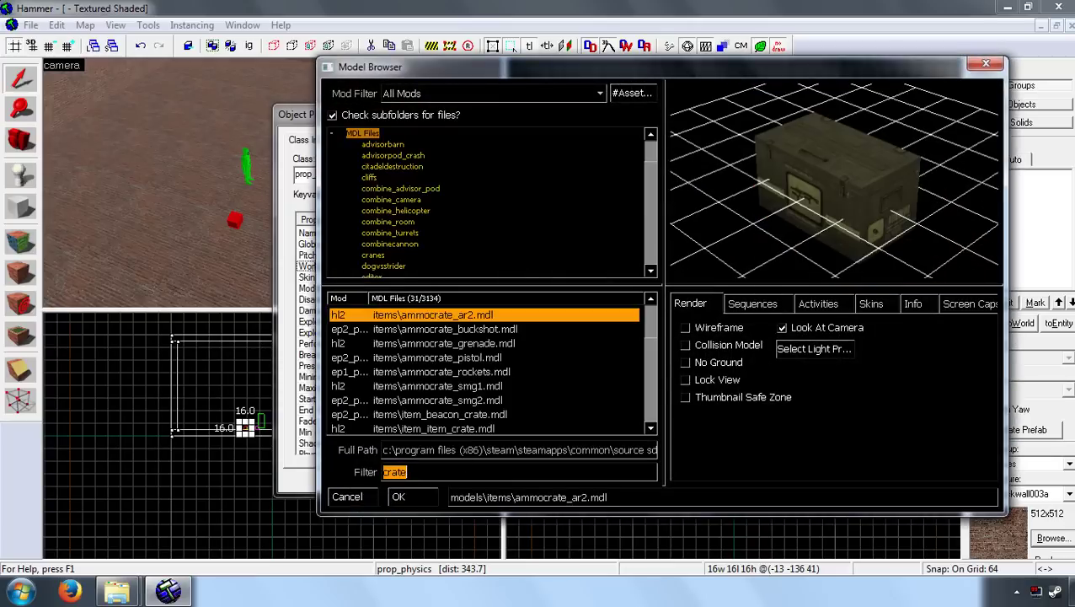
scroll(484, 371, down, 4)
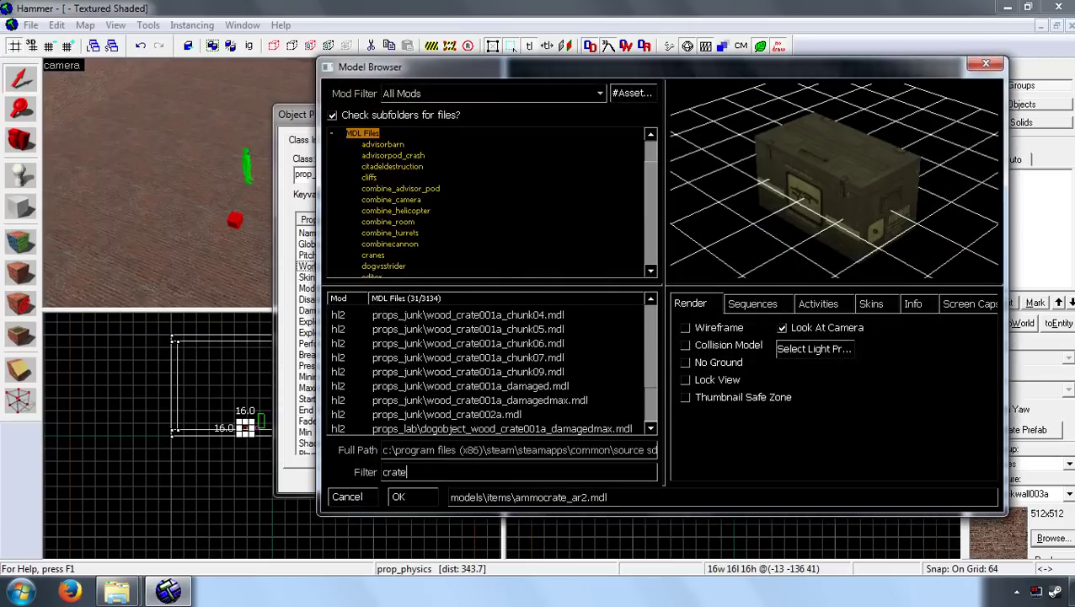
drag(655, 402, 652, 361)
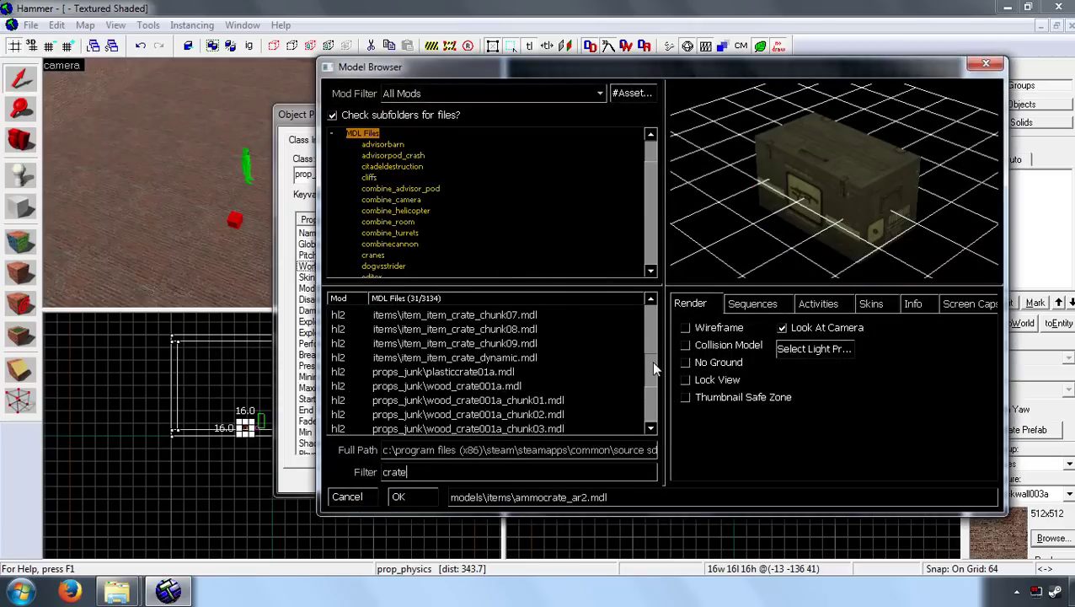
click(523, 385)
double_click(528, 386)
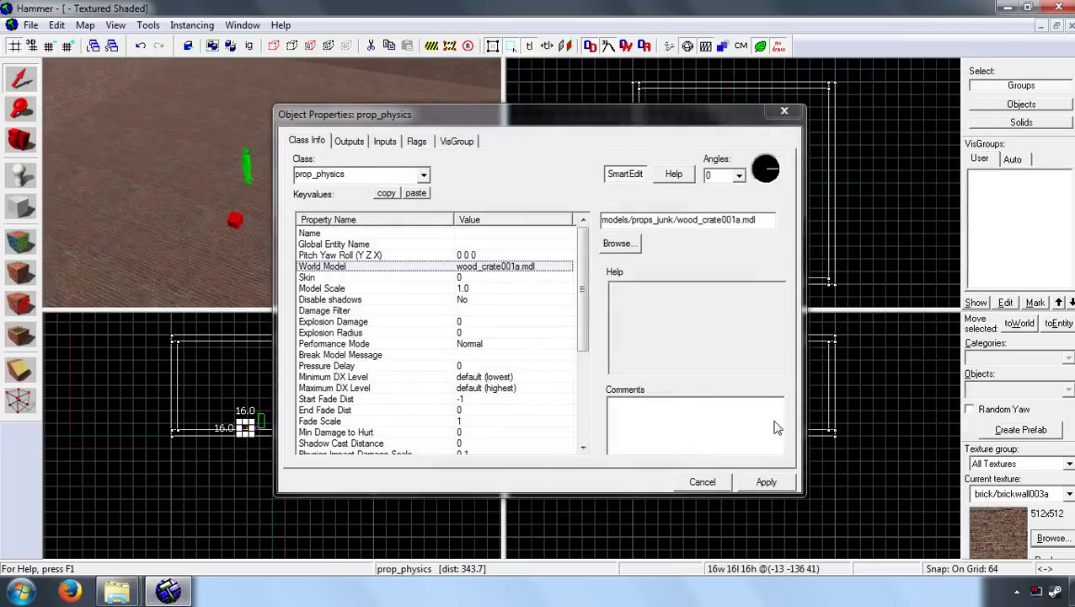
click(766, 481)
click(784, 110)
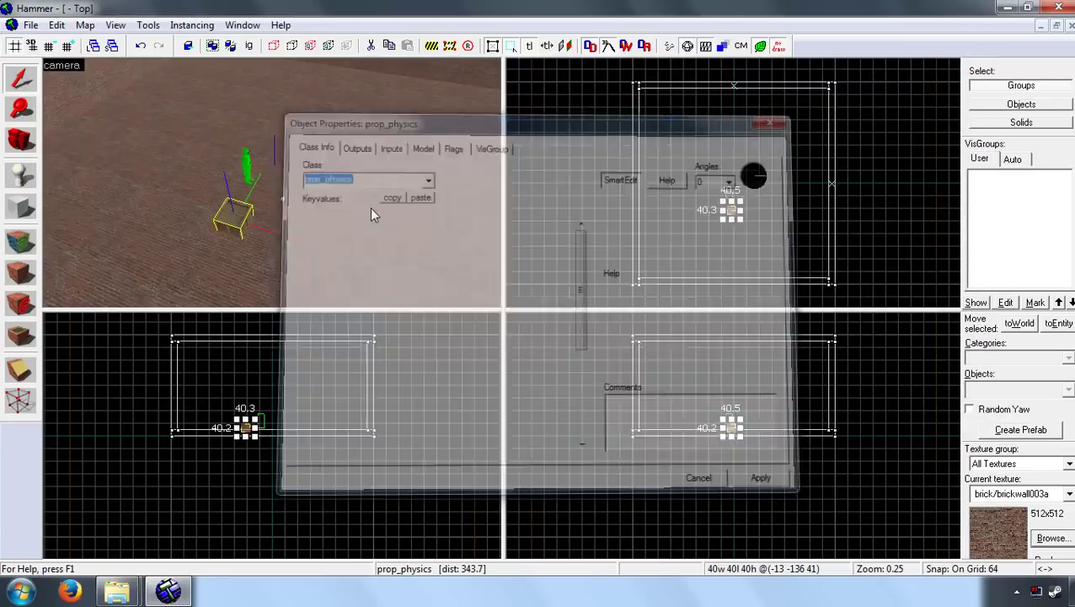
click(266, 217)
click(221, 221)
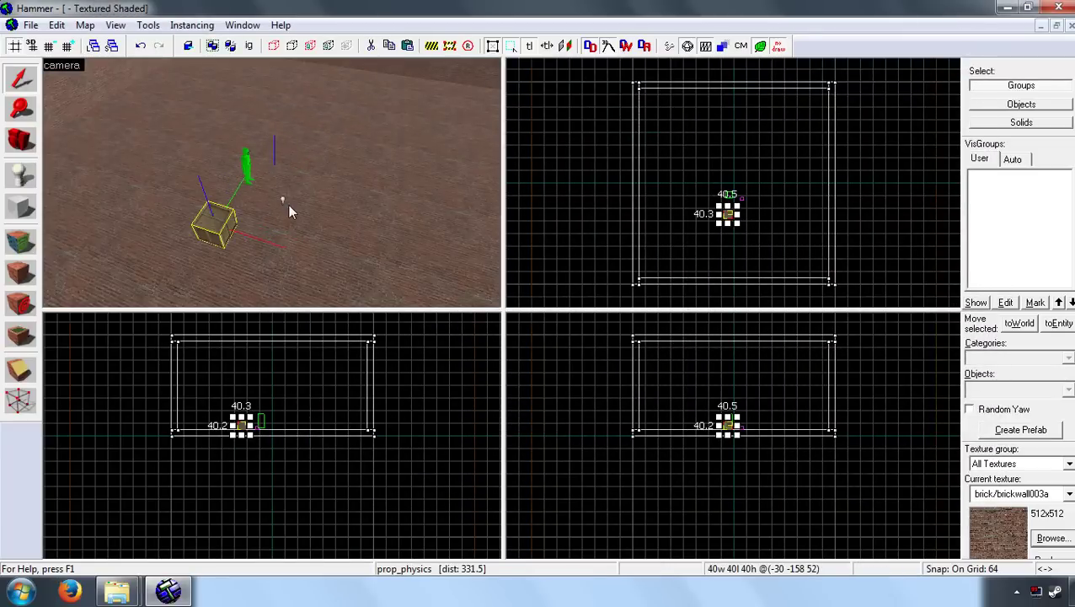
Save the map as test, of type Valve Map Files, in the mod_episodic folder
key(ctrl+s)
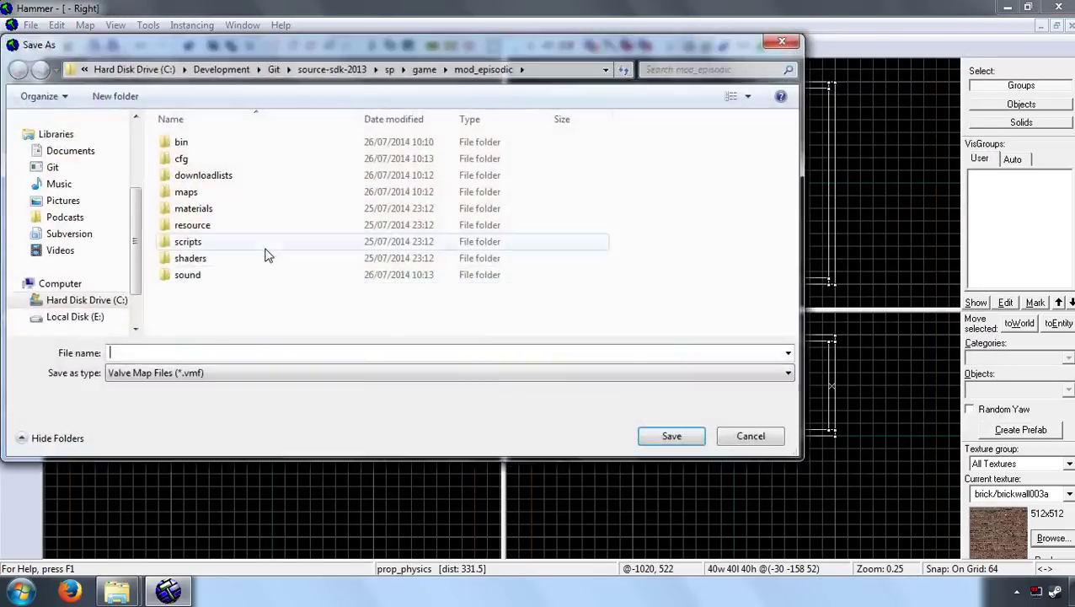
text(test)
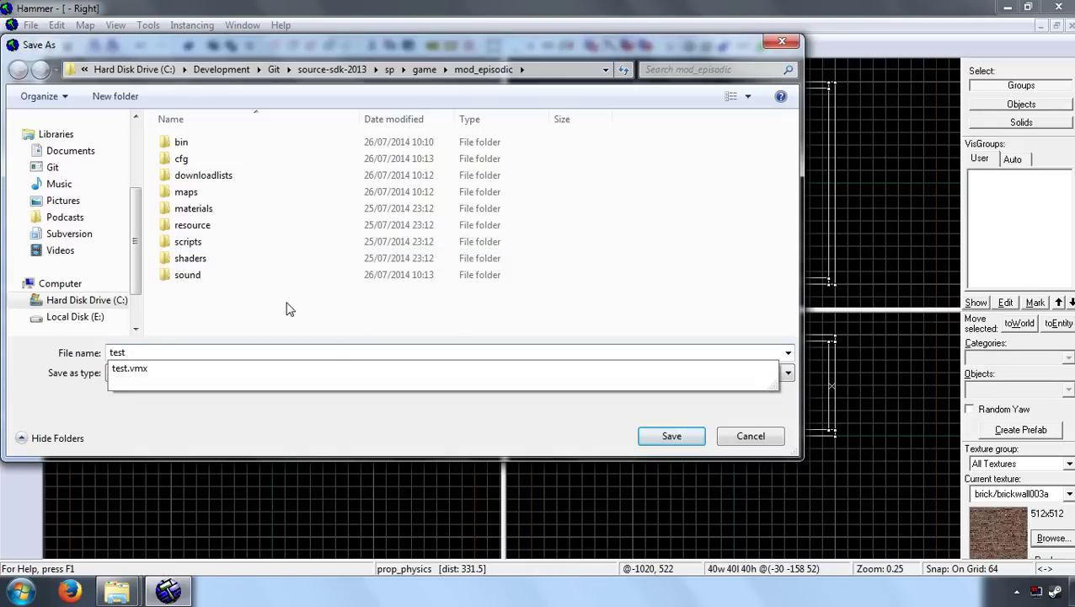
click(269, 304)
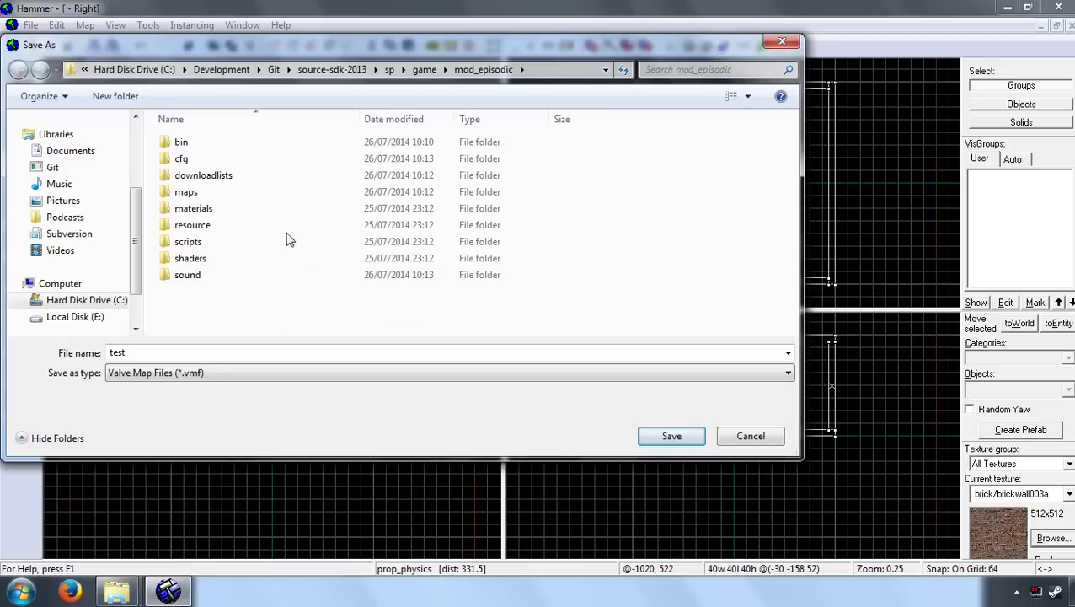
drag(434, 45, 477, 64)
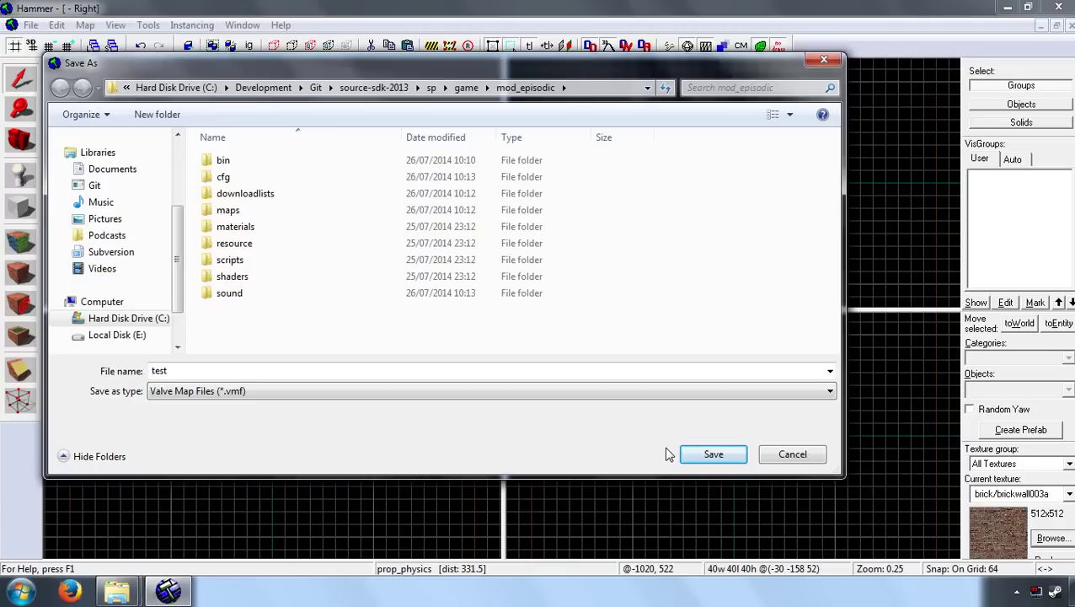
click(713, 454)
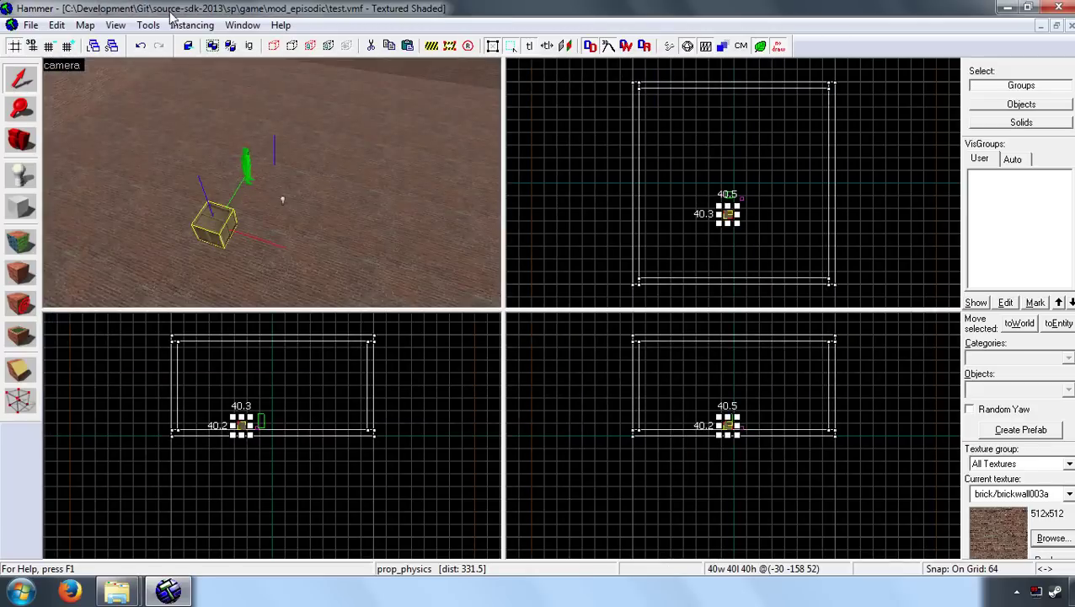
Compile and run the map using the Default configuration with all its compile/run commands enabled
click(31, 24)
click(61, 198)
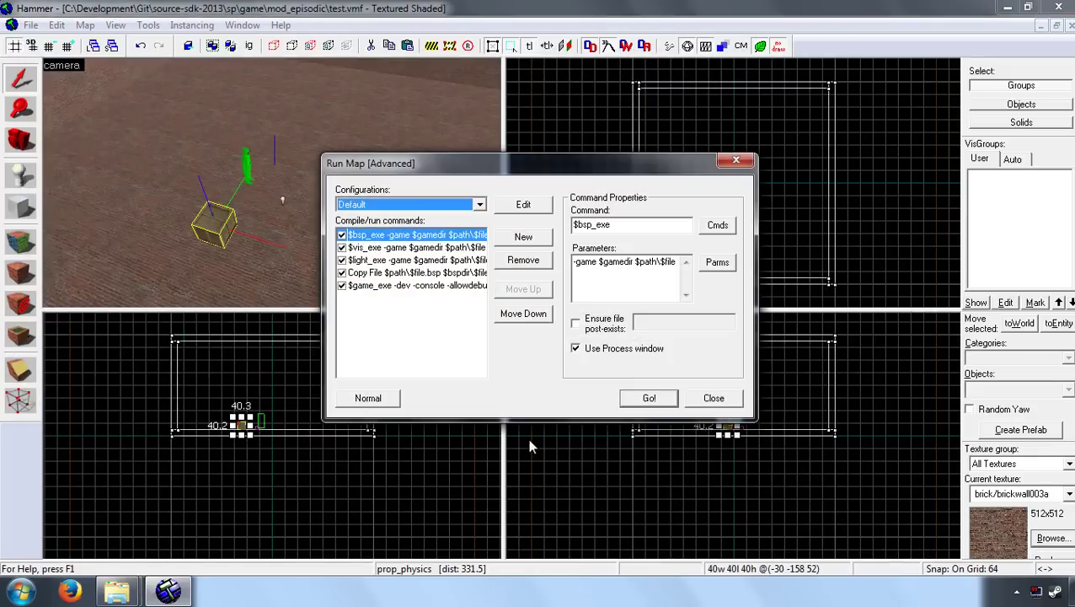
click(633, 401)
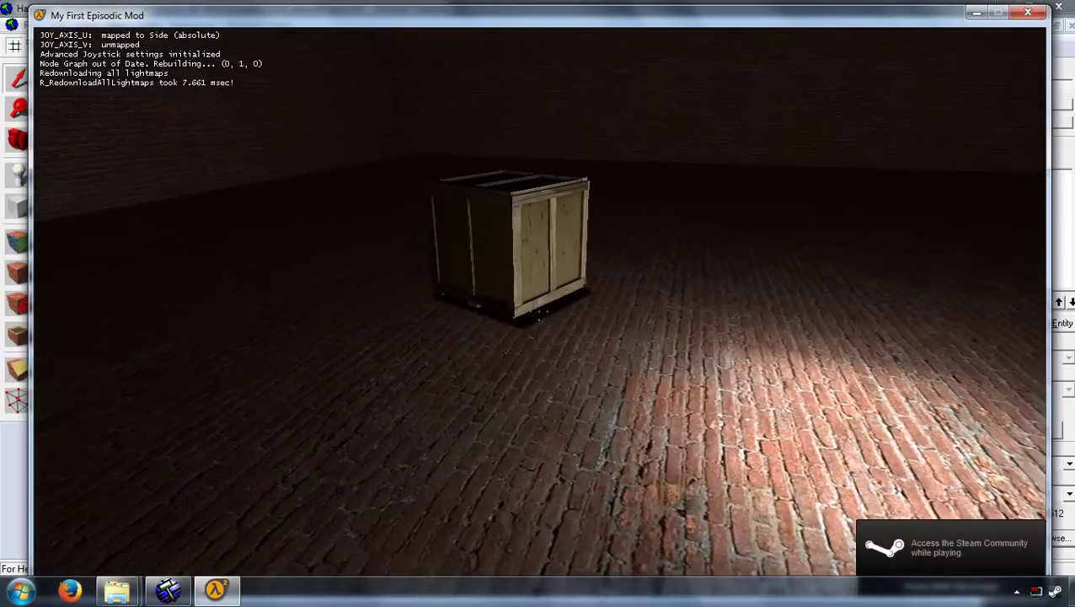
Walk up to the wooden crate in the running test map and look at it from different sides
key(w)
key(w)
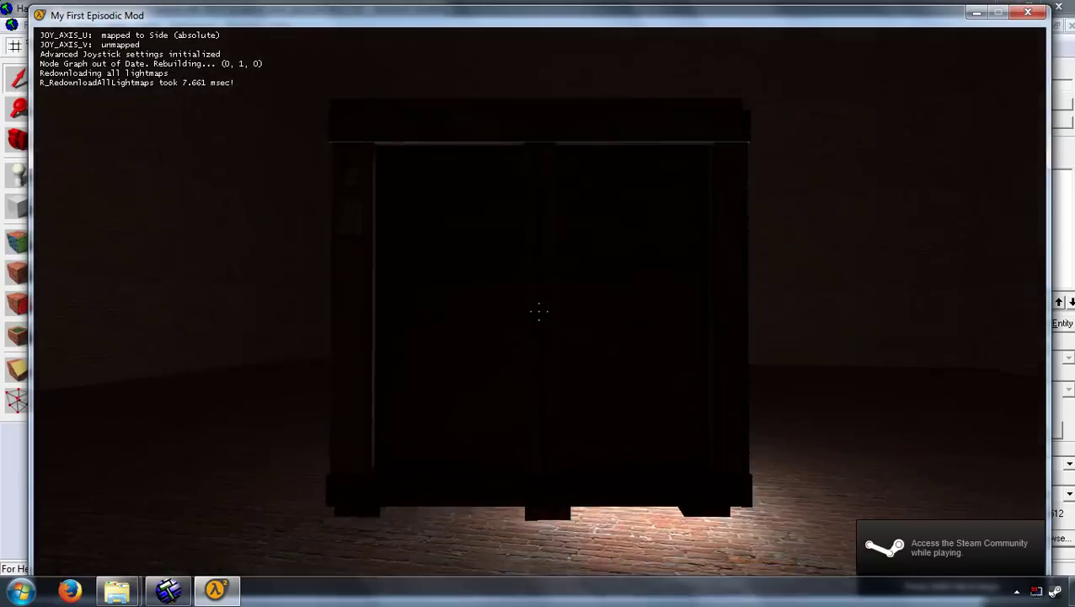
key(s)
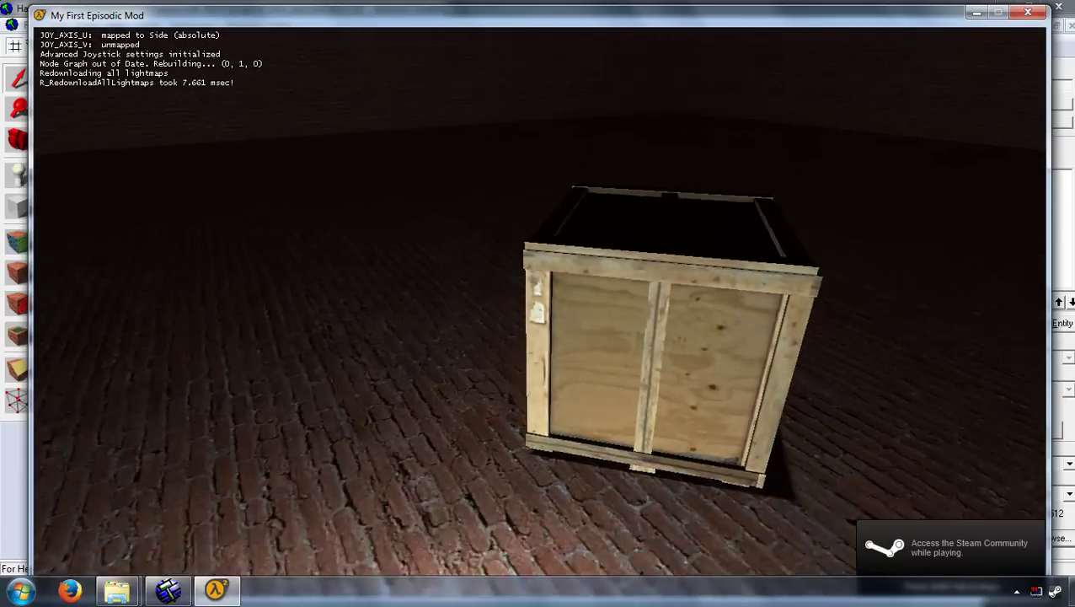
Quit the game with the console command exit
key(grave)
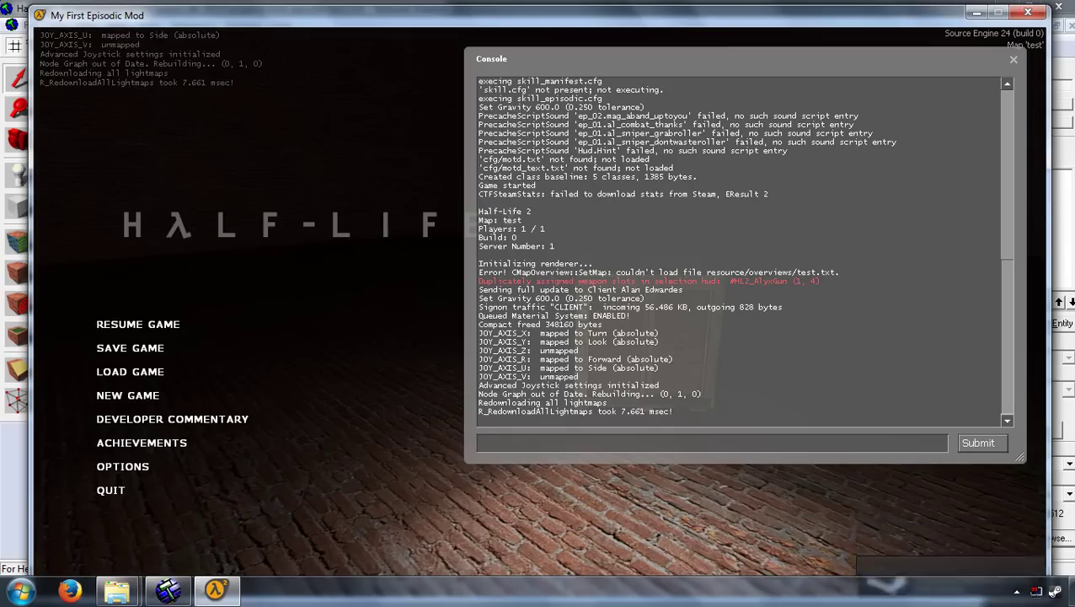
text(exit)
key(Return)
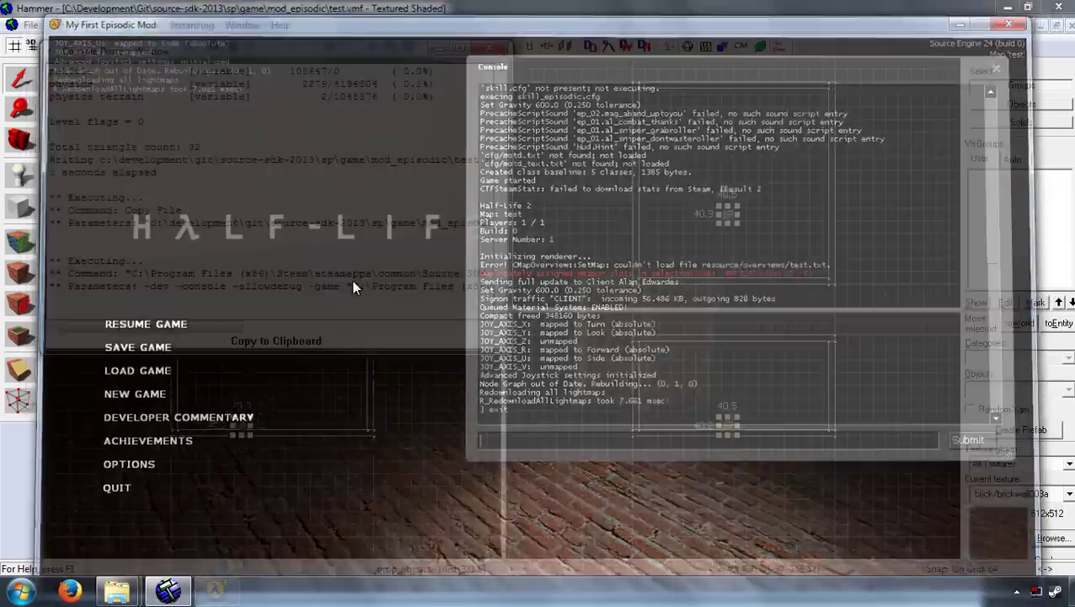